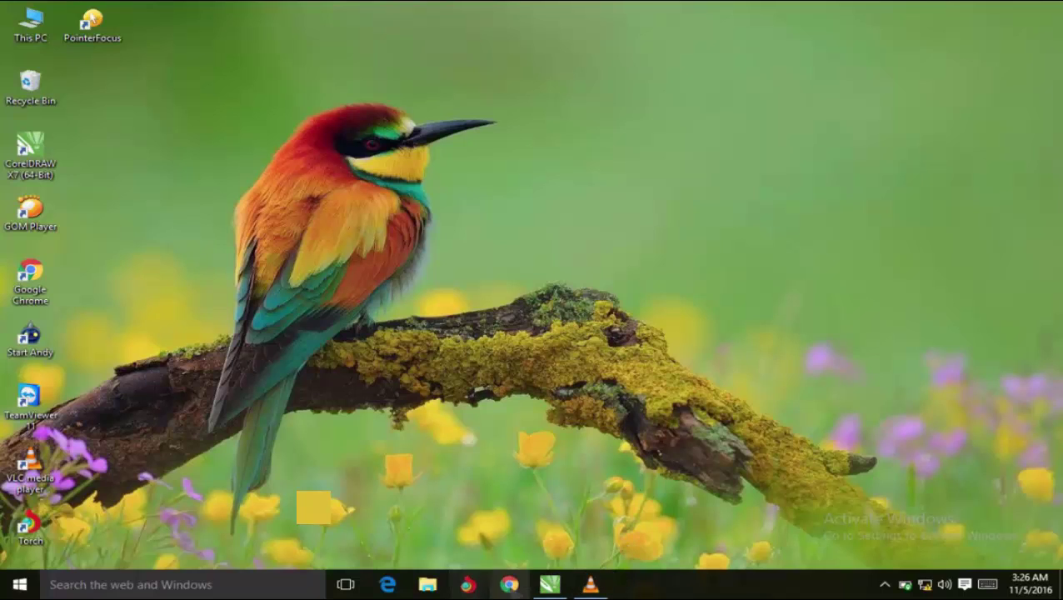
- Switch to CorelDRAW and draw a large circle about 7.48 by 7.60 inches on the page
click(550, 585)
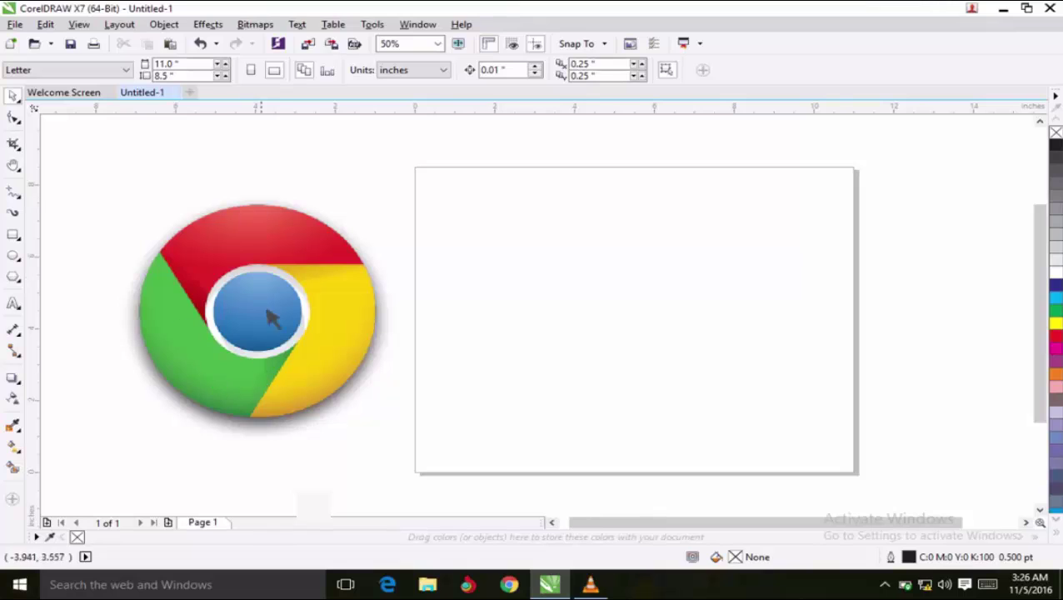
click(15, 256)
mouse_move(497, 187)
mouse_down()
mouse_move(698, 317)
mouse_move(793, 440)
mouse_move(787, 482)
mouse_move(802, 466)
mouse_up()
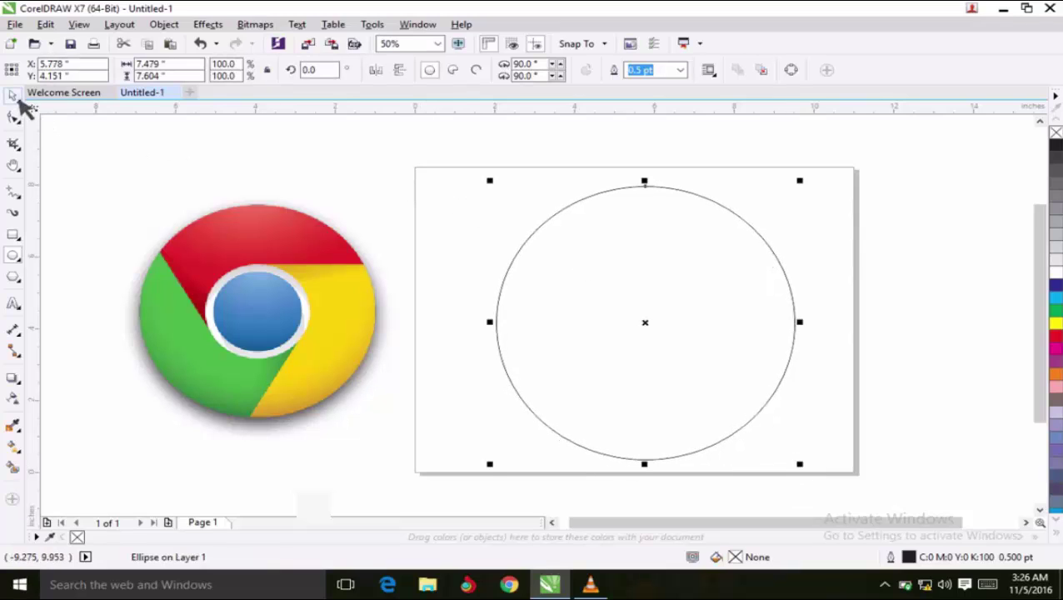
- Make two scaled-down copies of the large circle inside it, about 2.27 by 2.31 inches and about 2.66 by 2.71 inches
right_click(700, 276)
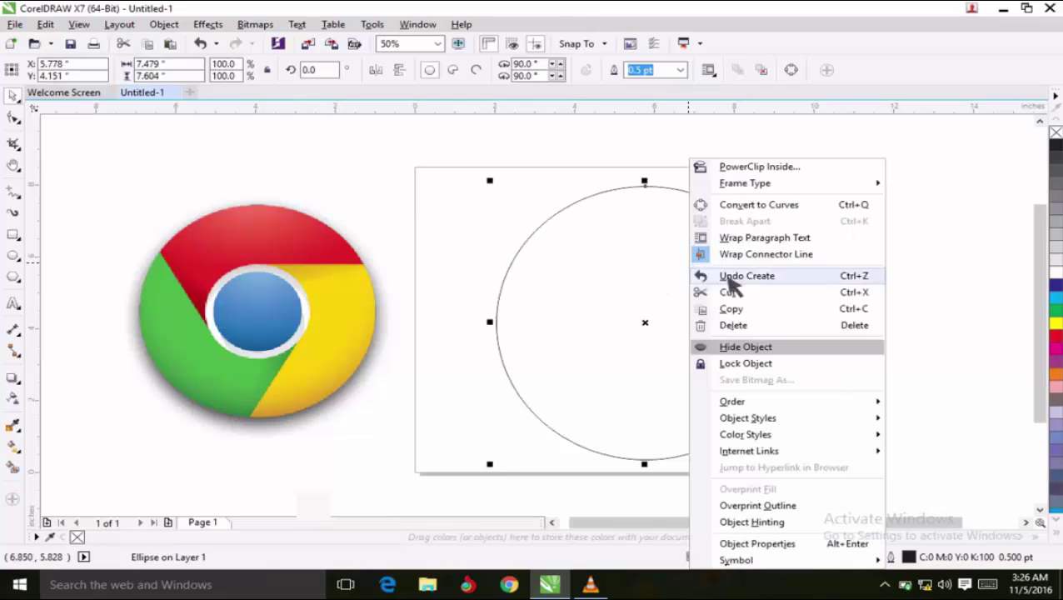
click(760, 310)
right_click(821, 236)
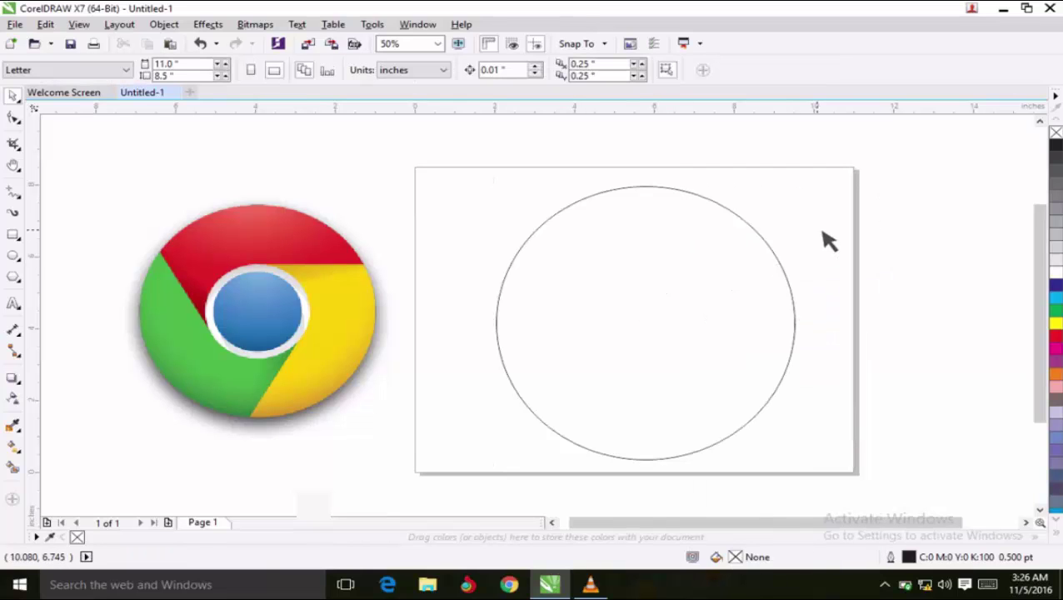
click(839, 327)
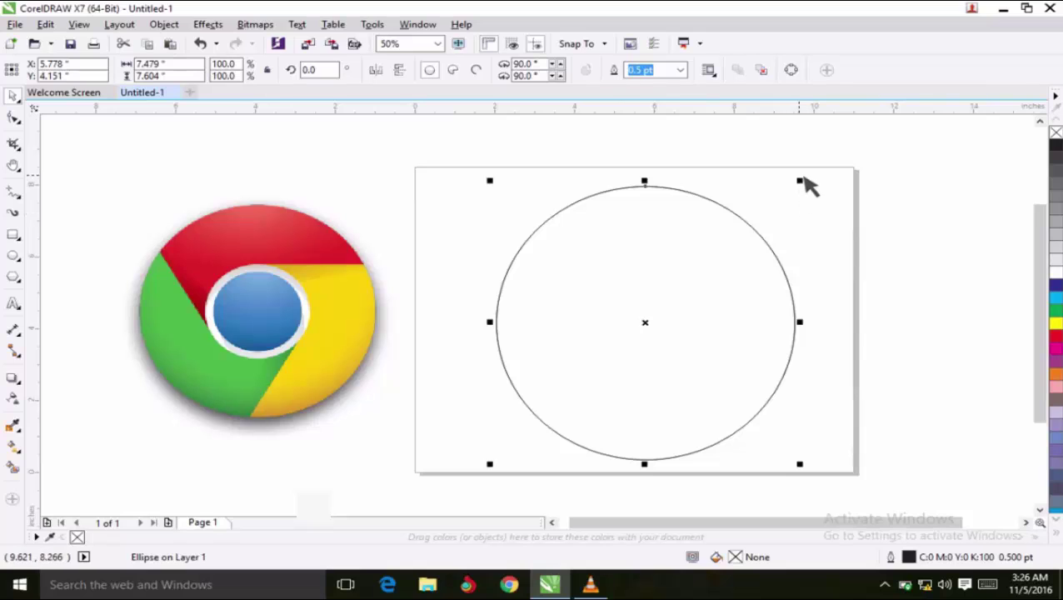
drag(801, 181, 606, 370)
drag(542, 417, 645, 323)
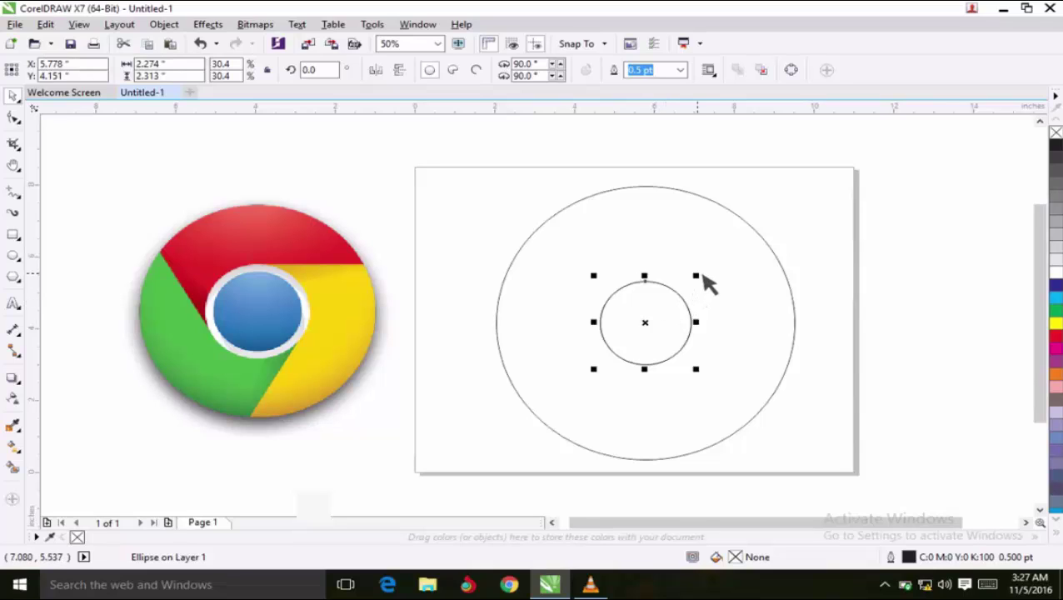
drag(704, 278, 735, 269)
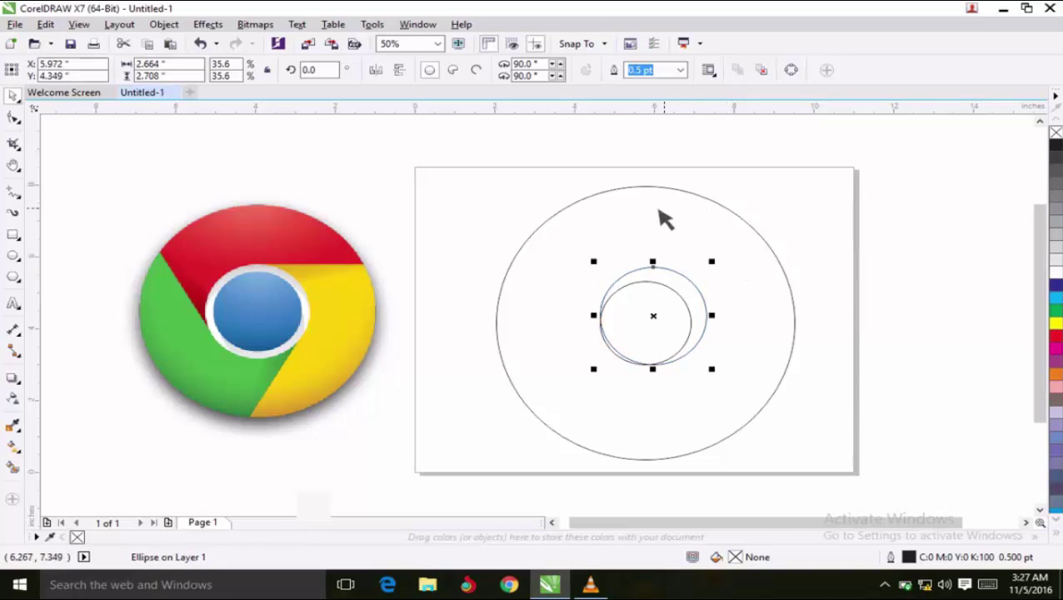
- Center the large outer circle on the page
click(624, 190)
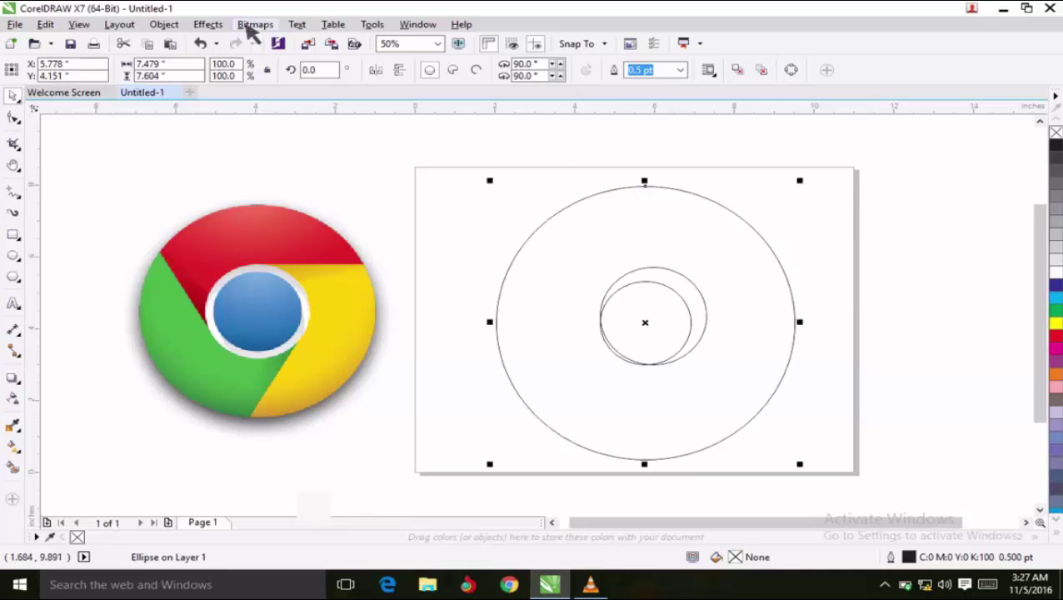
click(177, 26)
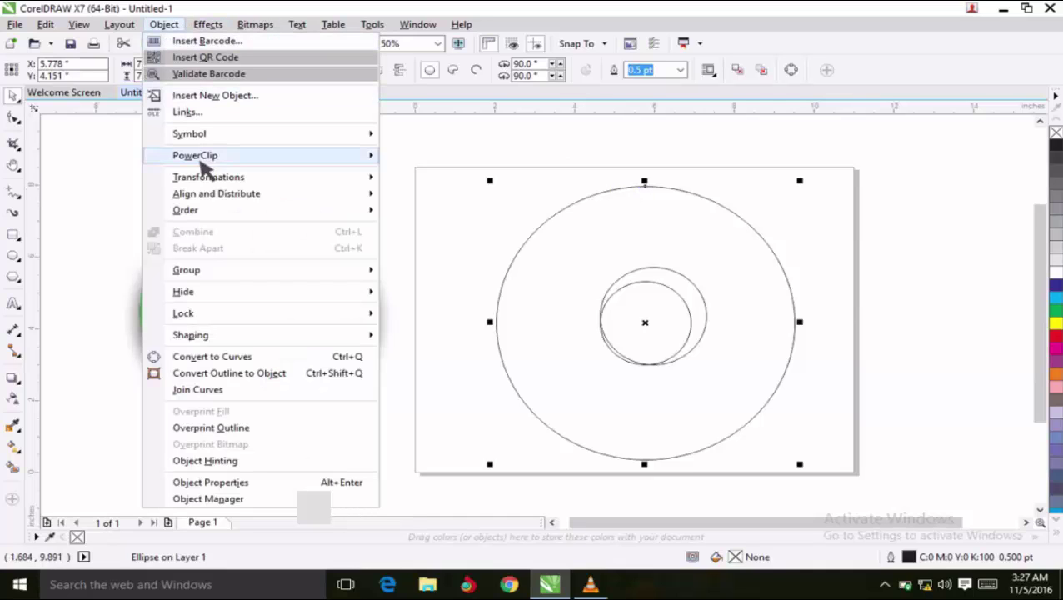
mouse_move(218, 208)
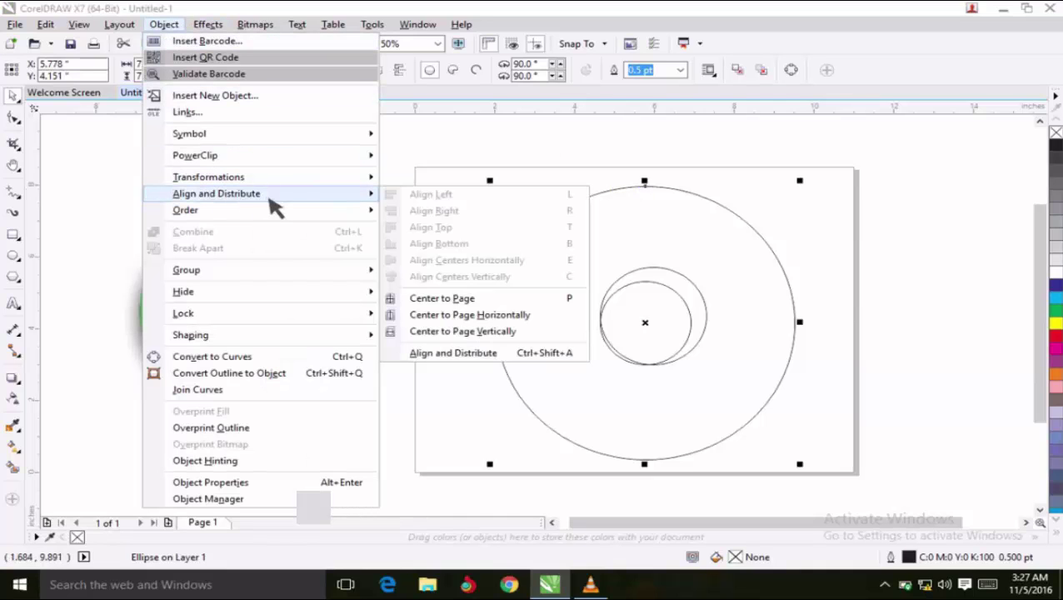
click(465, 300)
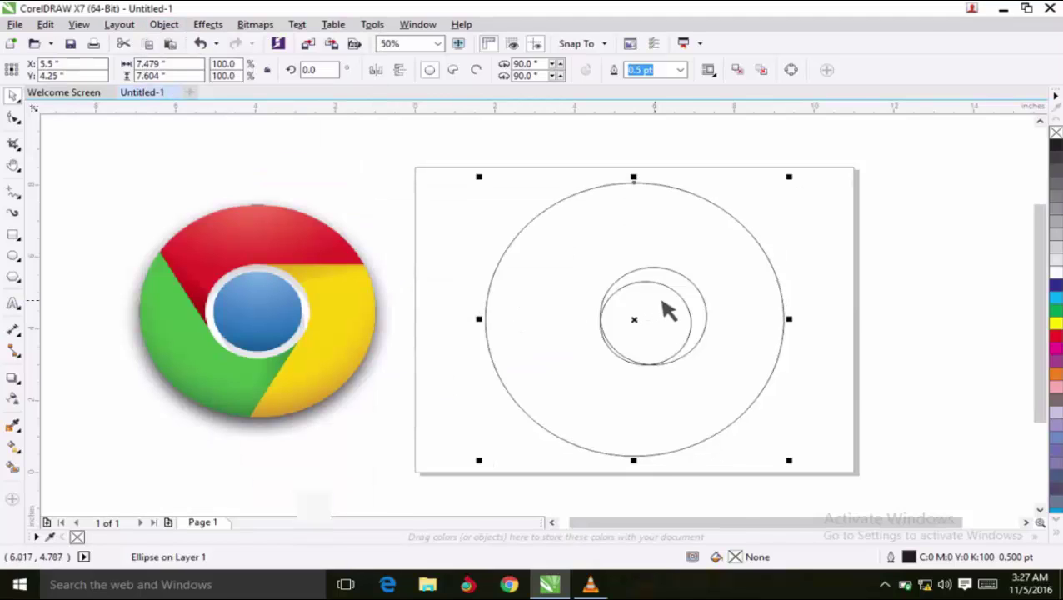
- Center the larger of the two inner circles on the page
click(685, 286)
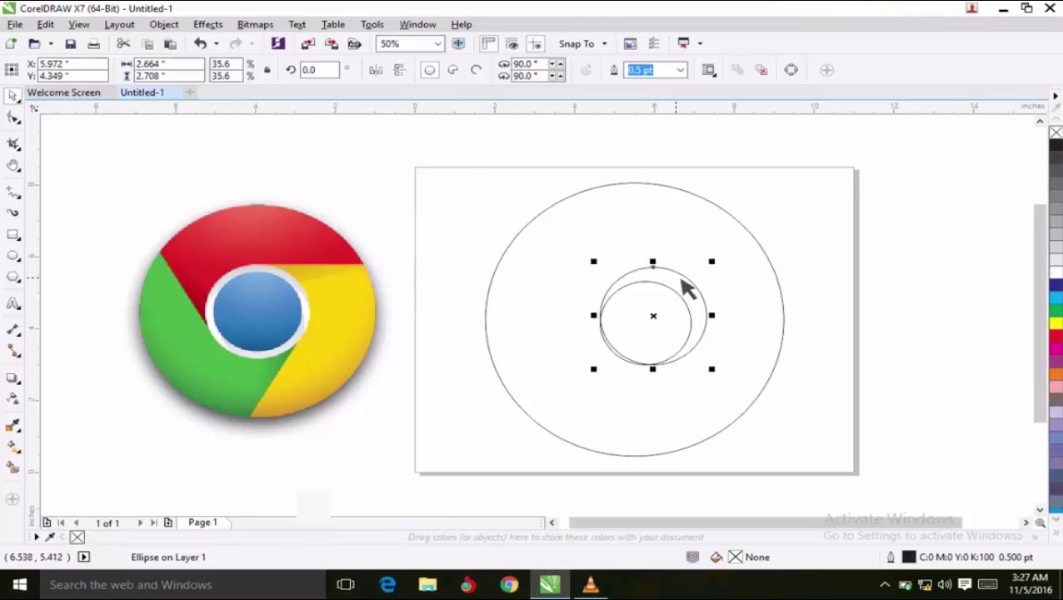
click(164, 25)
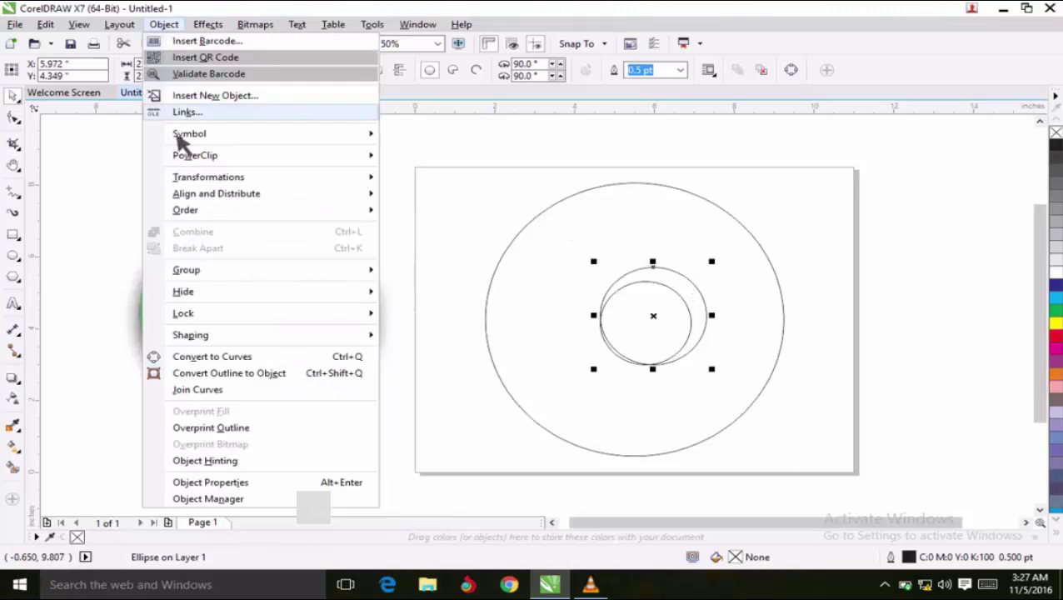
mouse_move(295, 199)
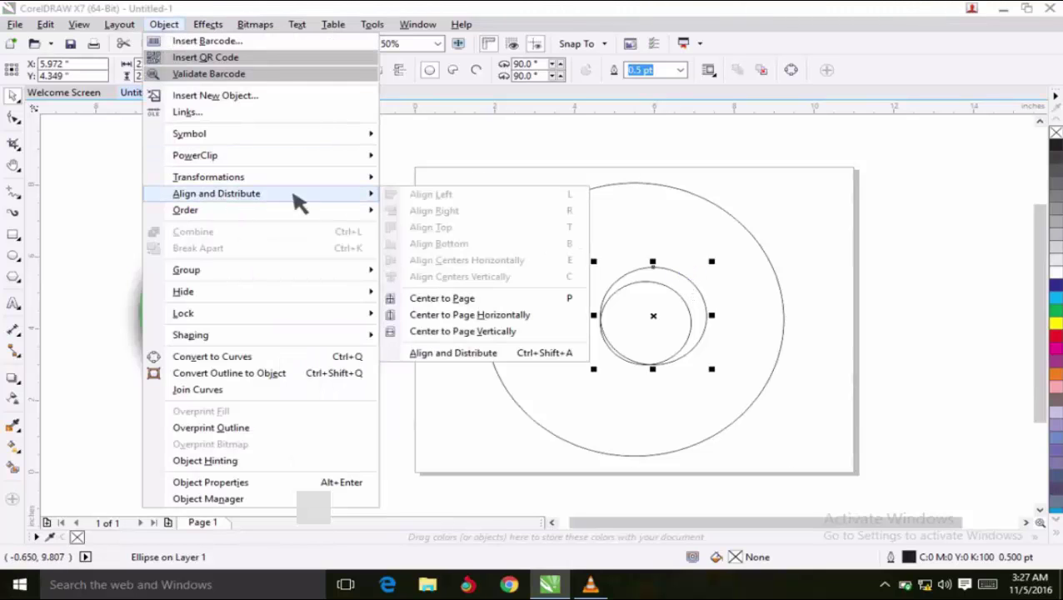
click(462, 300)
- Center the smallest circle on the page so it is concentric with the other two, and clear the selection
click(761, 348)
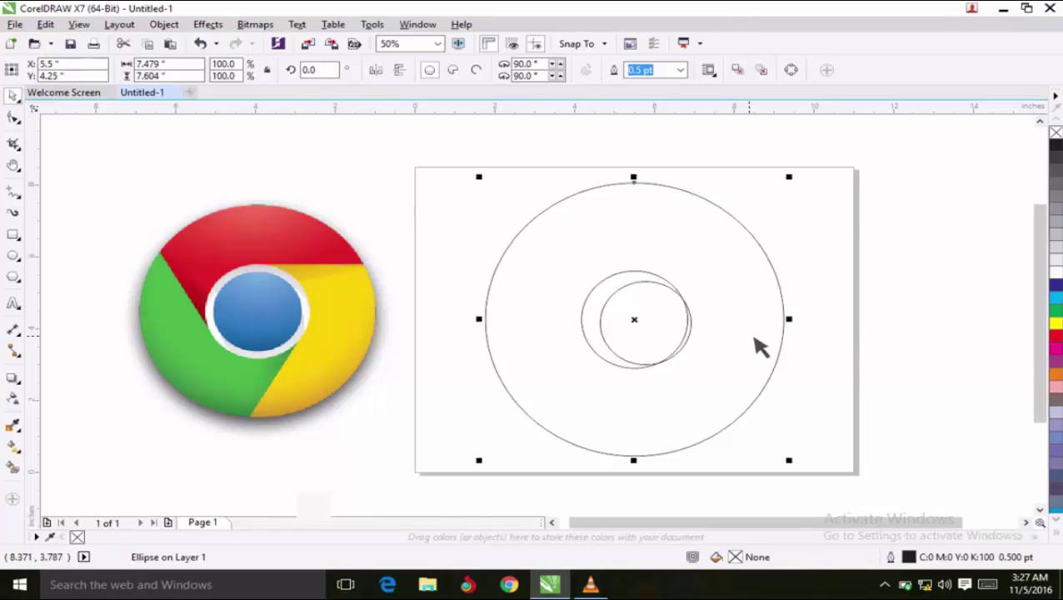
click(633, 315)
click(717, 333)
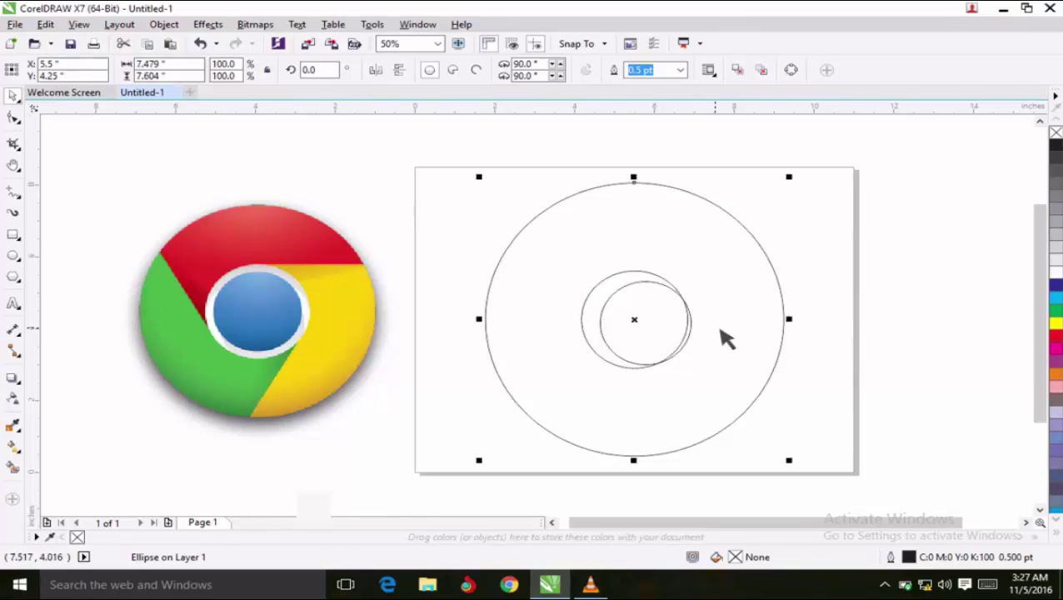
click(850, 265)
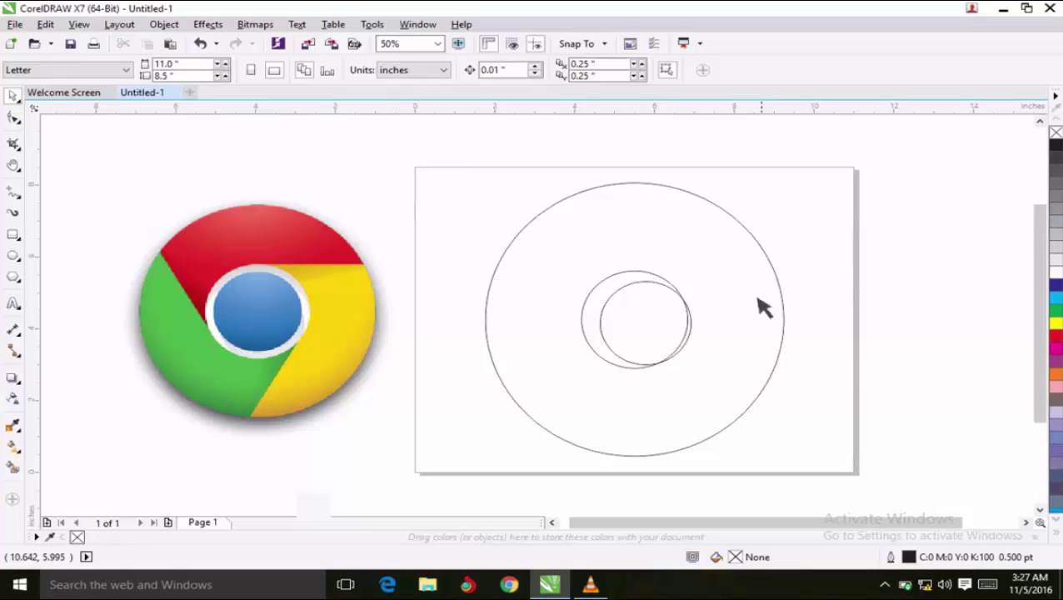
click(699, 347)
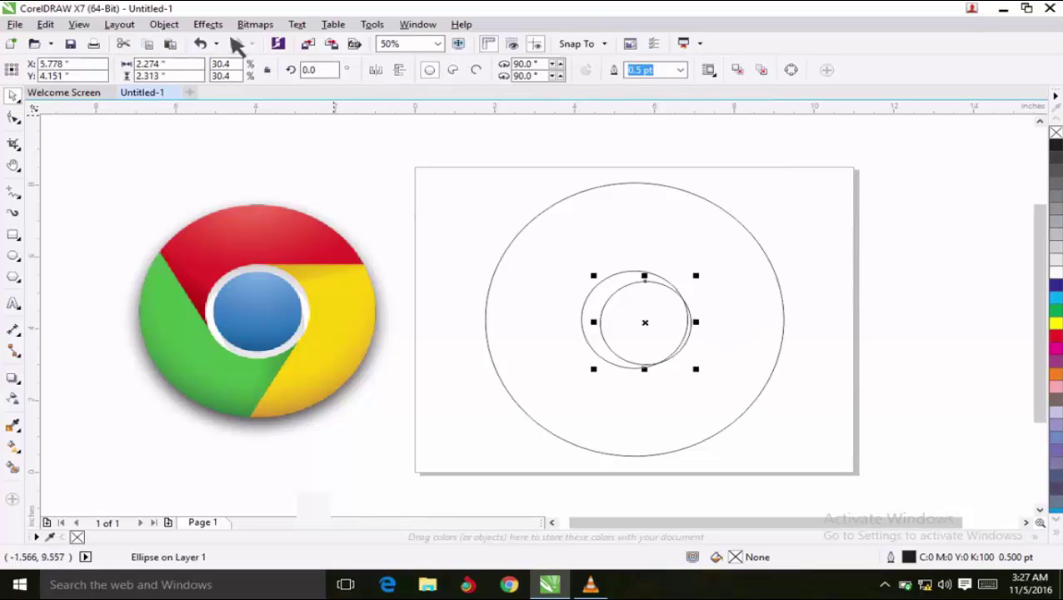
click(166, 25)
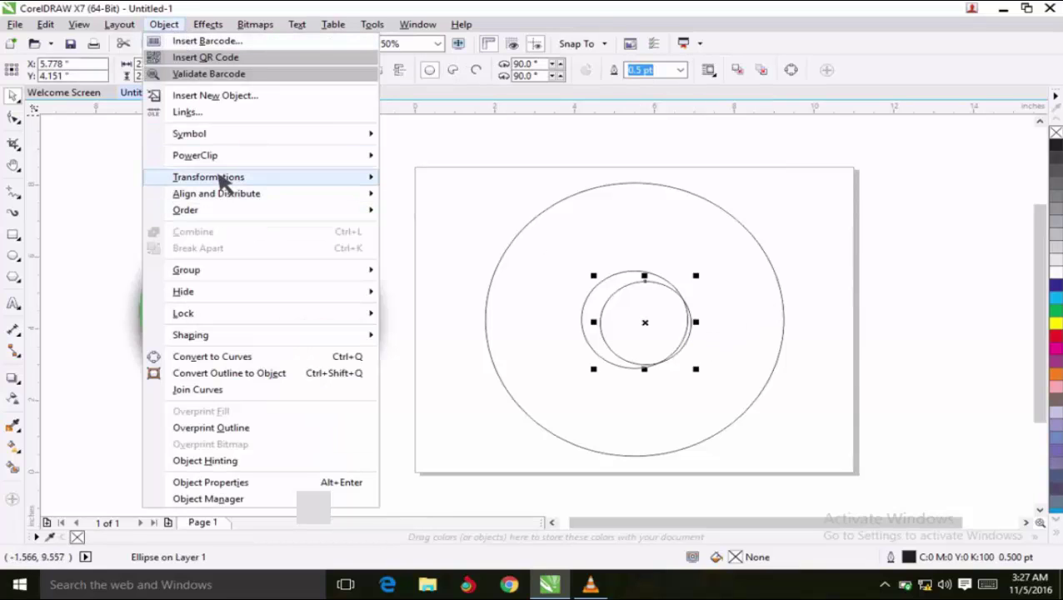
mouse_move(296, 183)
mouse_move(371, 208)
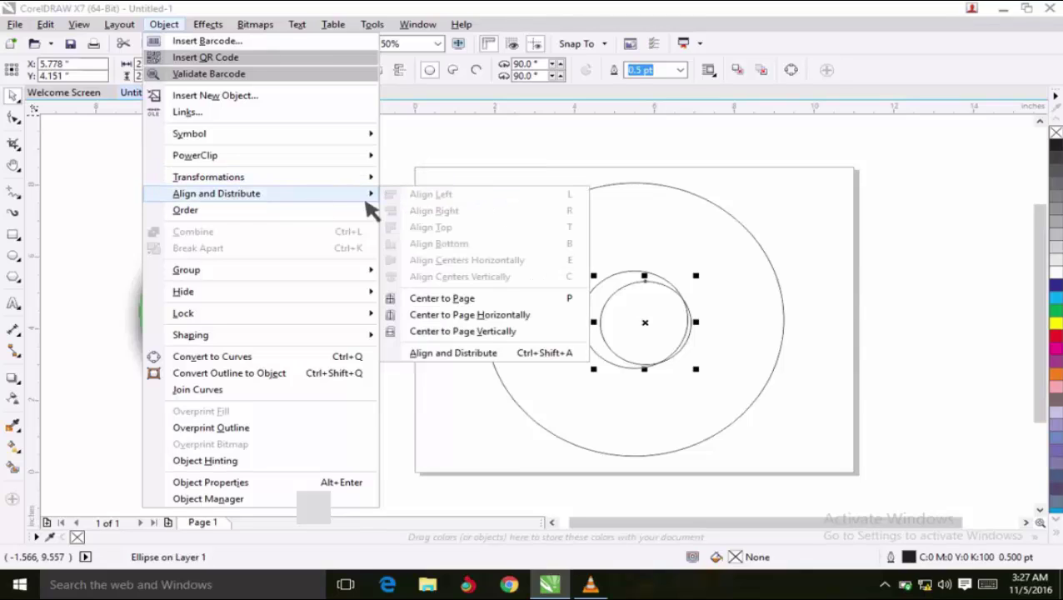
click(469, 300)
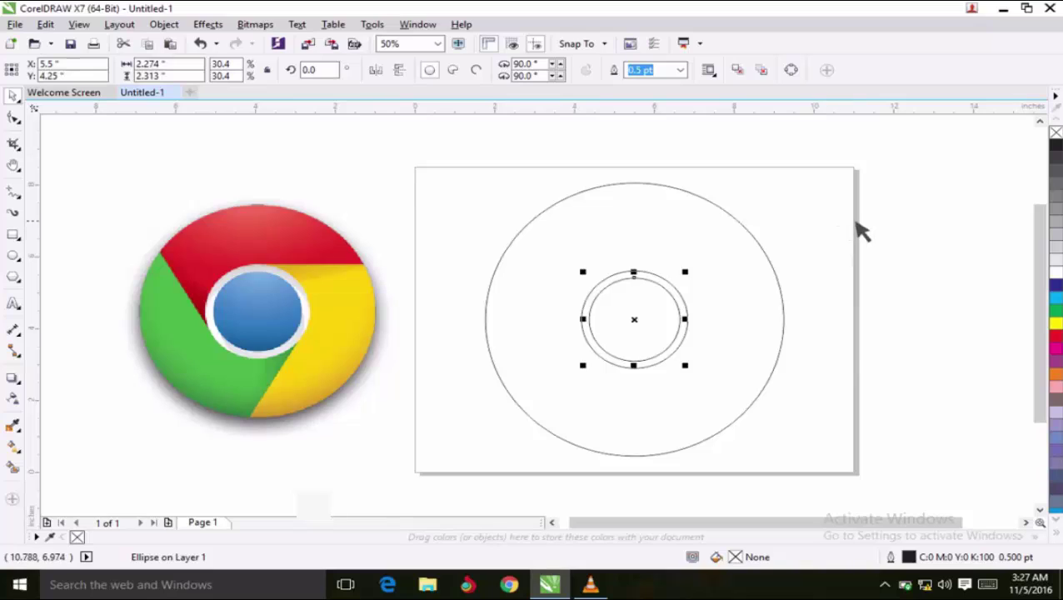
click(904, 220)
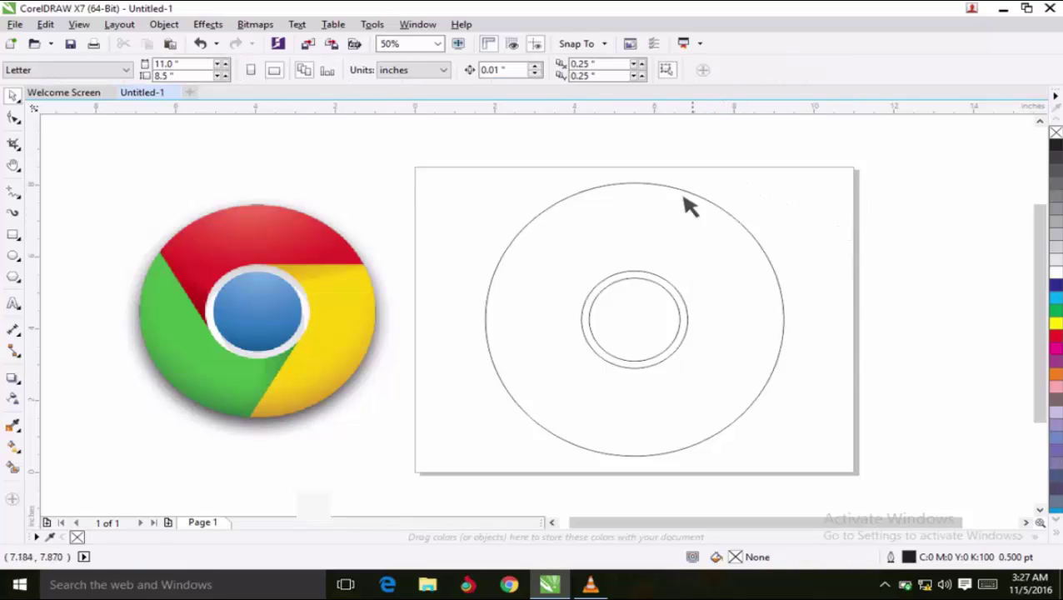
- Draw three straight 2-point lines from the middle circle's edge to the outer circle, dividing the ring into three segments like the reference logo
click(16, 193)
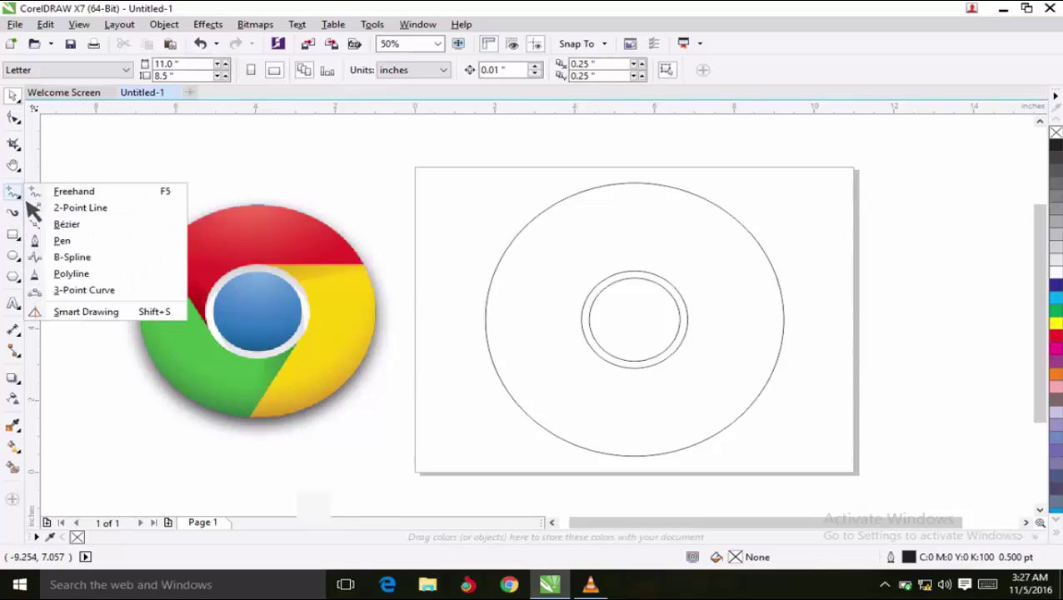
click(83, 210)
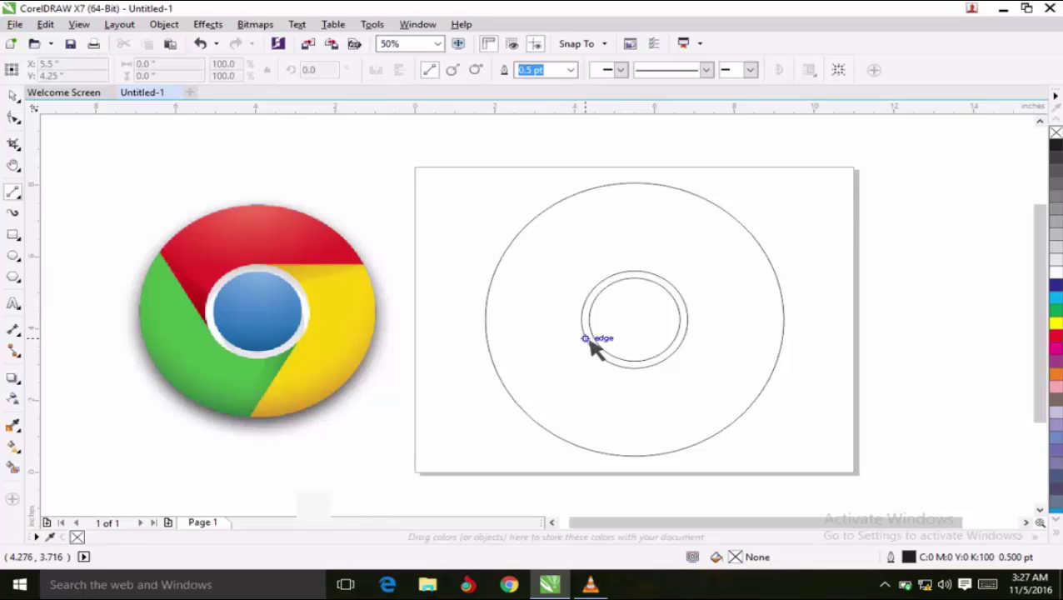
mouse_move(586, 339)
mouse_down()
mouse_move(510, 308)
mouse_move(501, 254)
mouse_move(511, 242)
mouse_move(504, 247)
mouse_move(517, 255)
mouse_up()
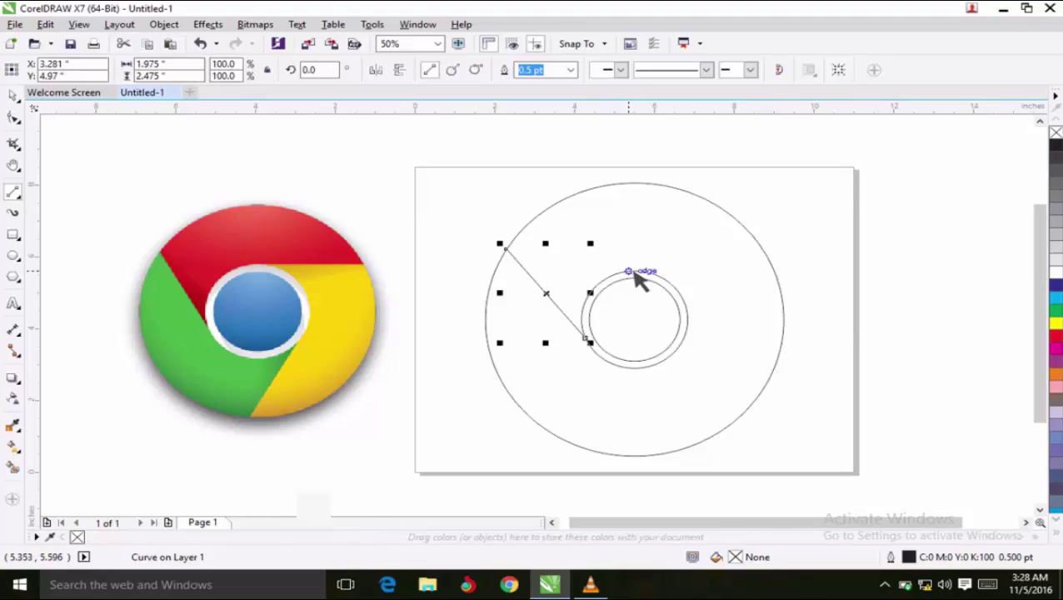
mouse_move(636, 273)
mouse_down()
mouse_move(783, 270)
mouse_move(788, 279)
mouse_up()
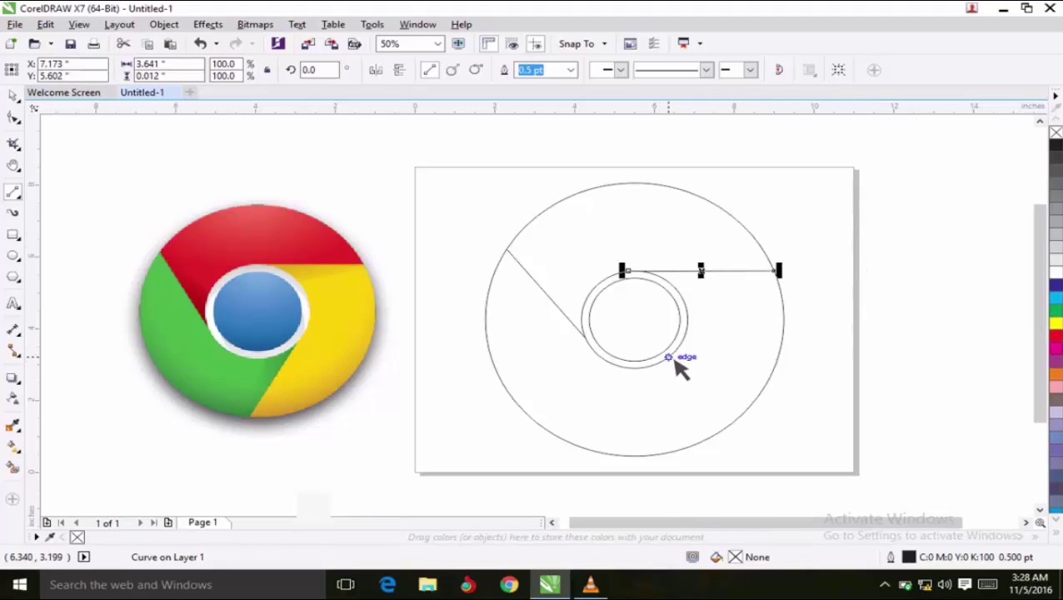
drag(671, 358, 622, 455)
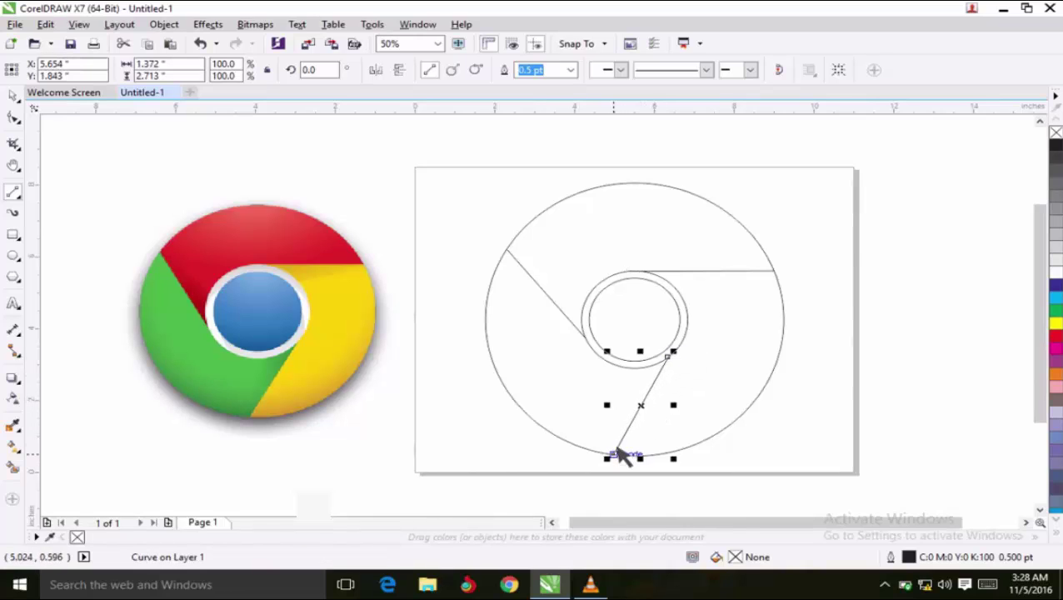
click(15, 96)
click(302, 154)
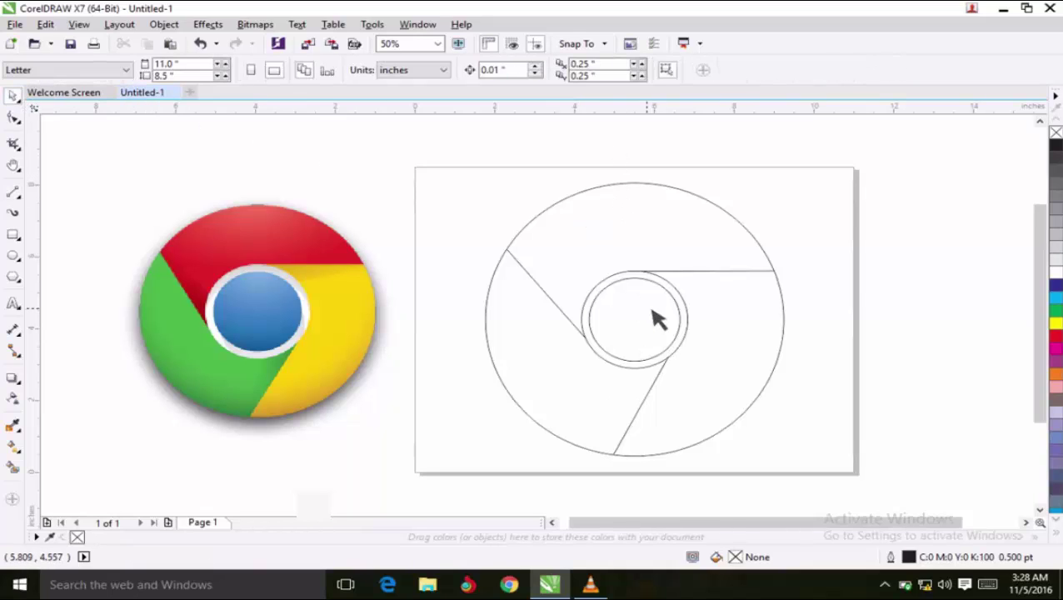
- Fill the innermost circle with blue (C:100 M:20 Y:0 K:0) and clear the selection
scroll(657, 319, up, 1)
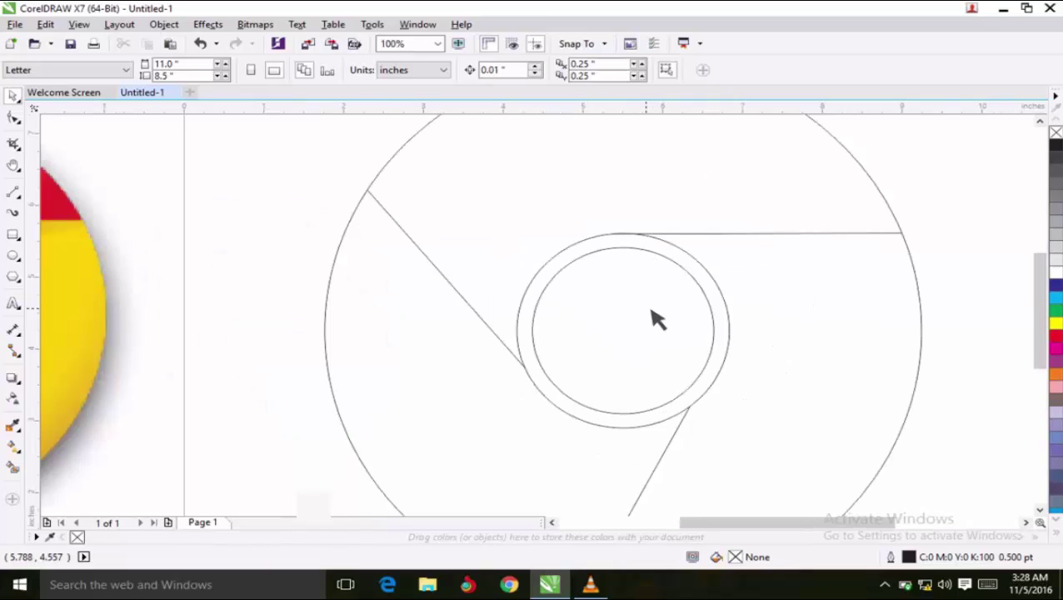
scroll(657, 319, down, 1)
click(657, 319)
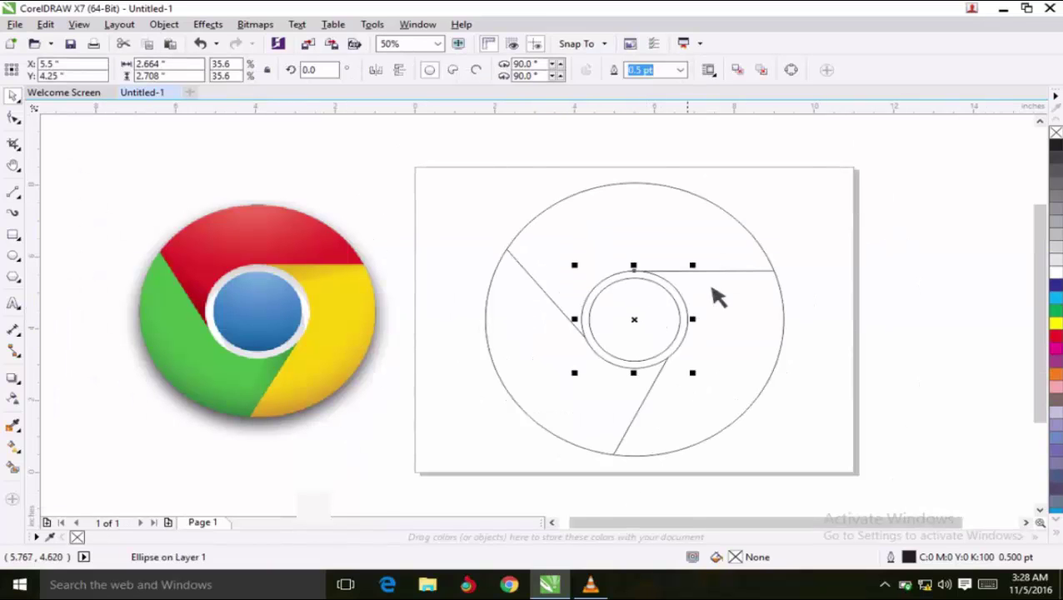
click(915, 273)
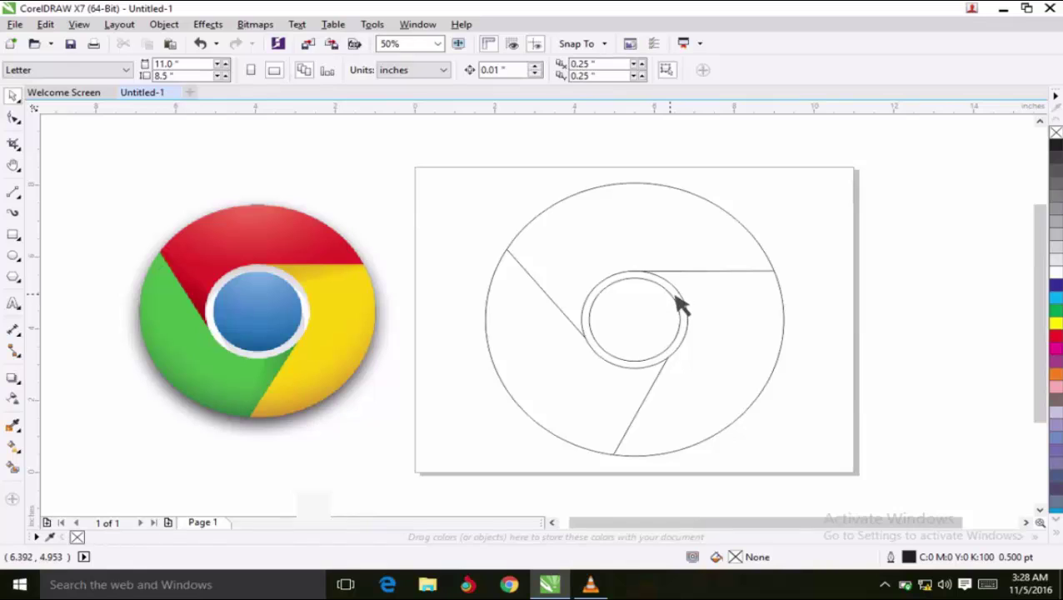
click(679, 302)
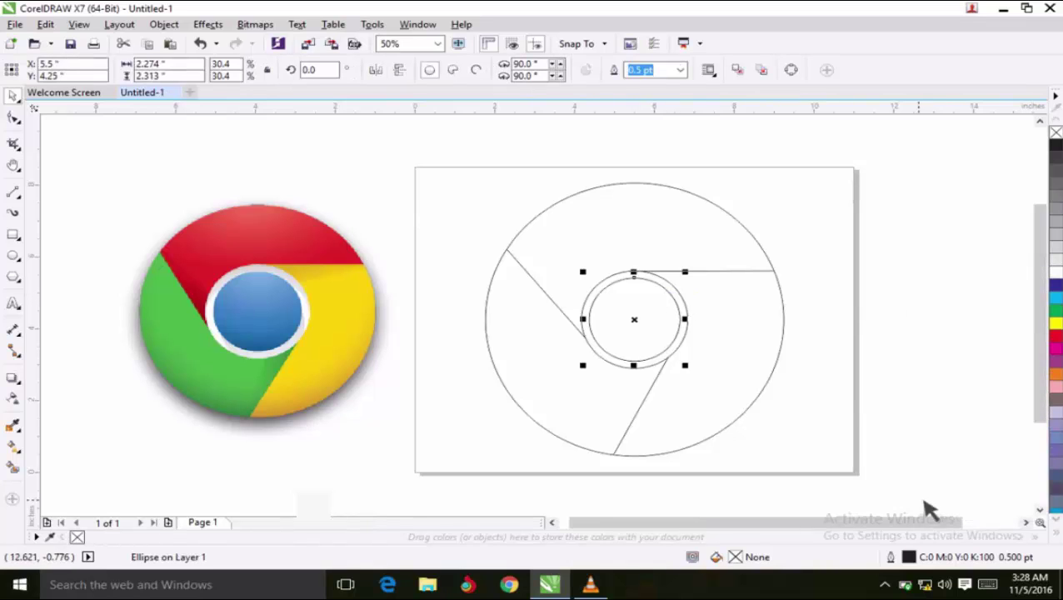
click(1056, 518)
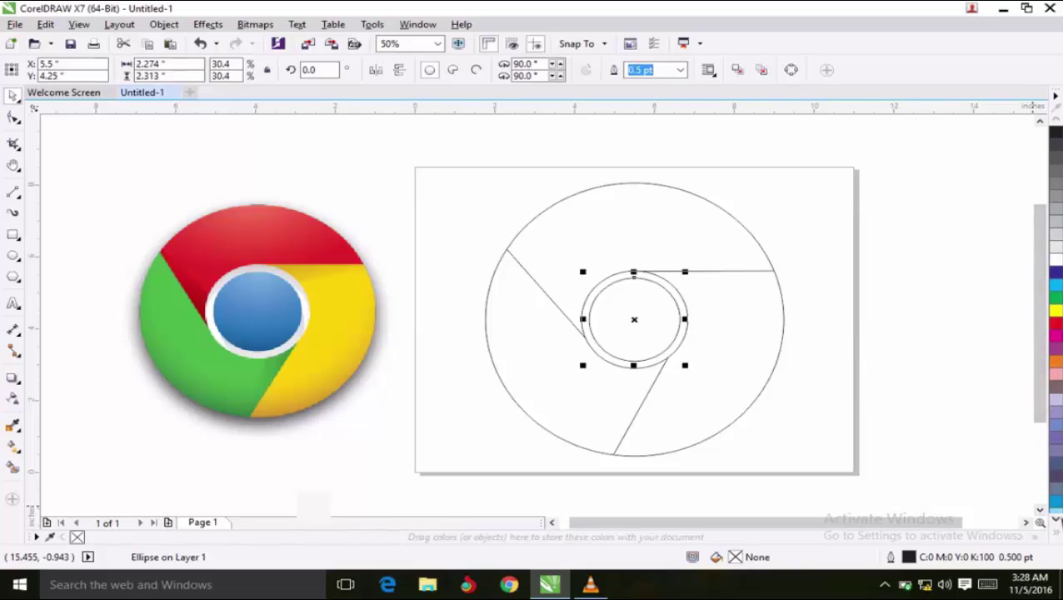
click(1056, 504)
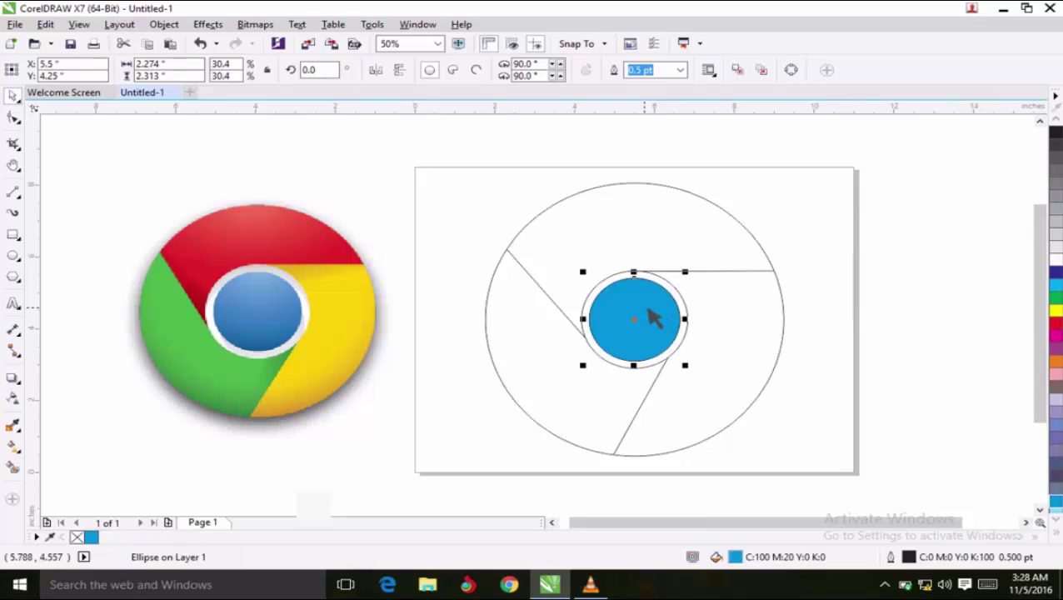
click(113, 479)
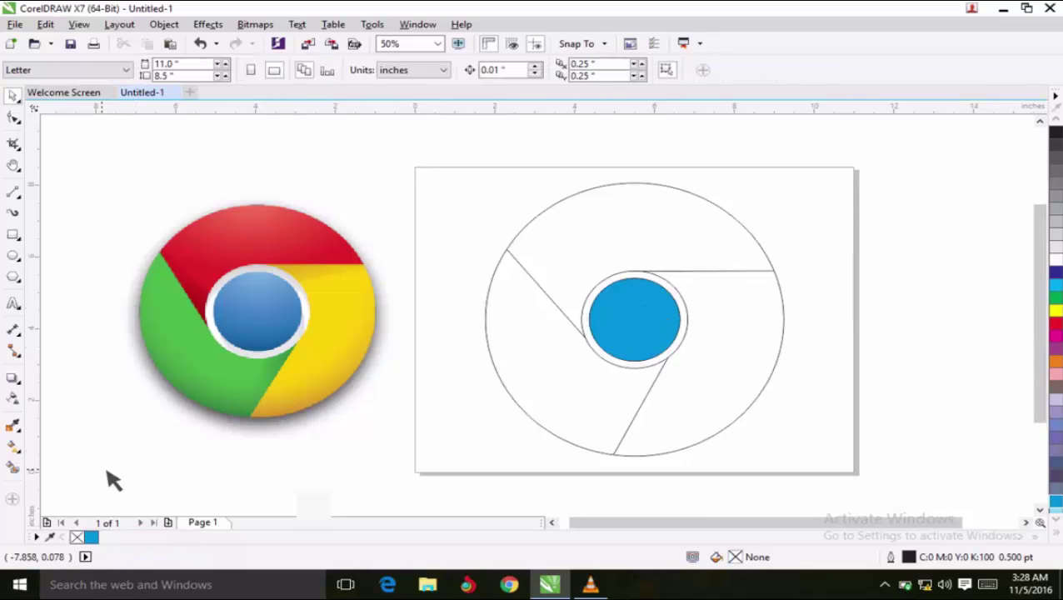
- Use Smart Fill on the ring segment under the horizontal dividing line and colour it yellow (C:0 M:20 Y:100 K:0)
click(20, 470)
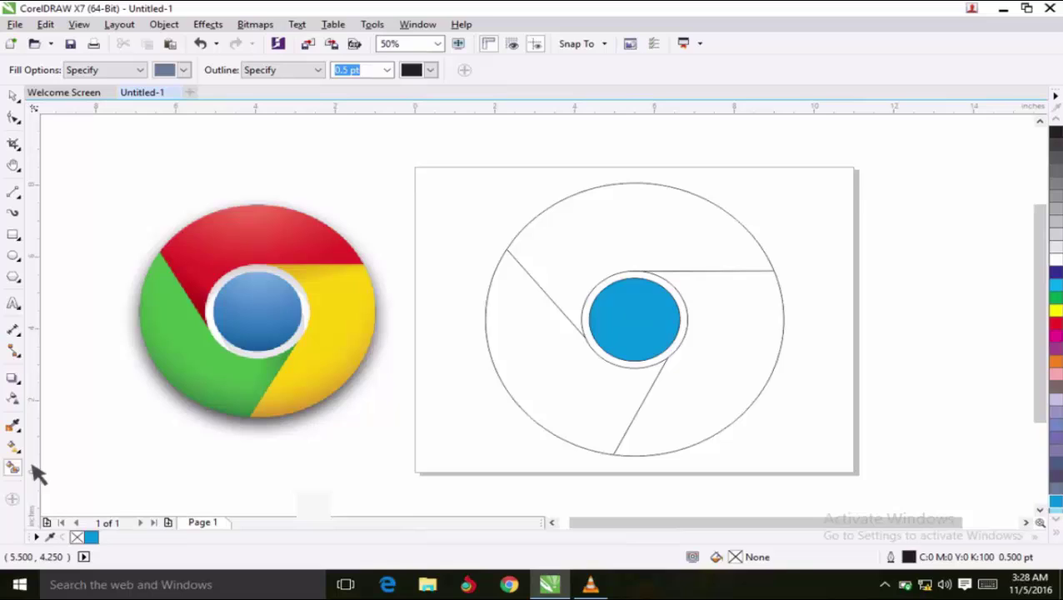
click(732, 401)
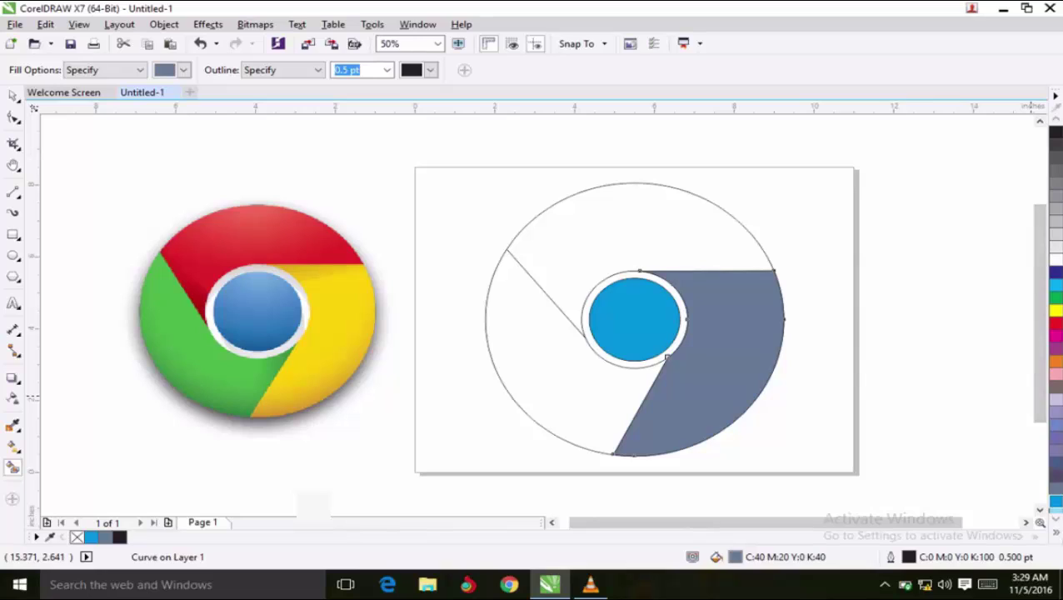
click(1056, 521)
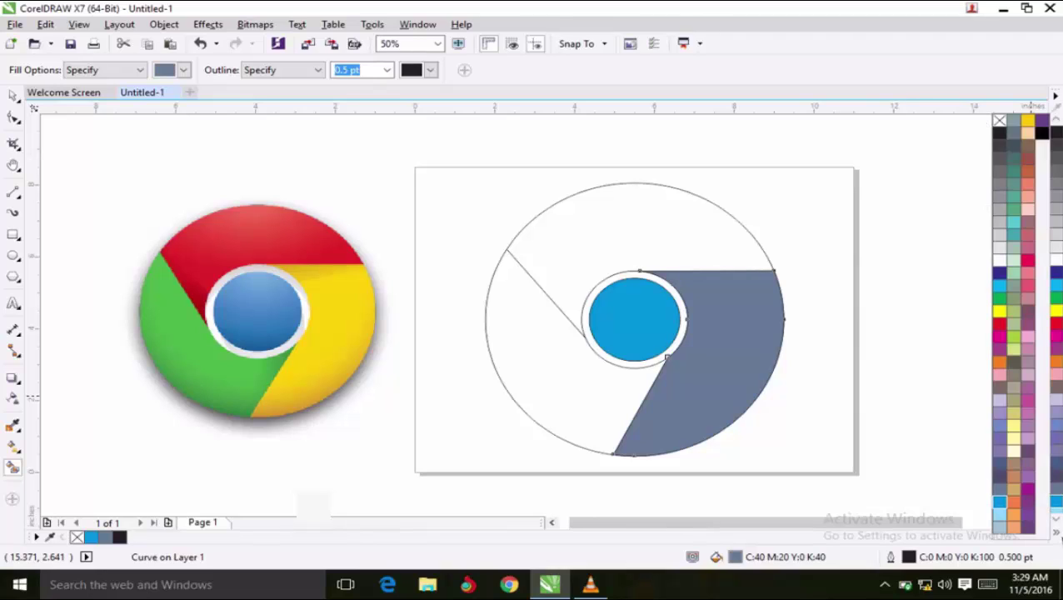
click(1030, 122)
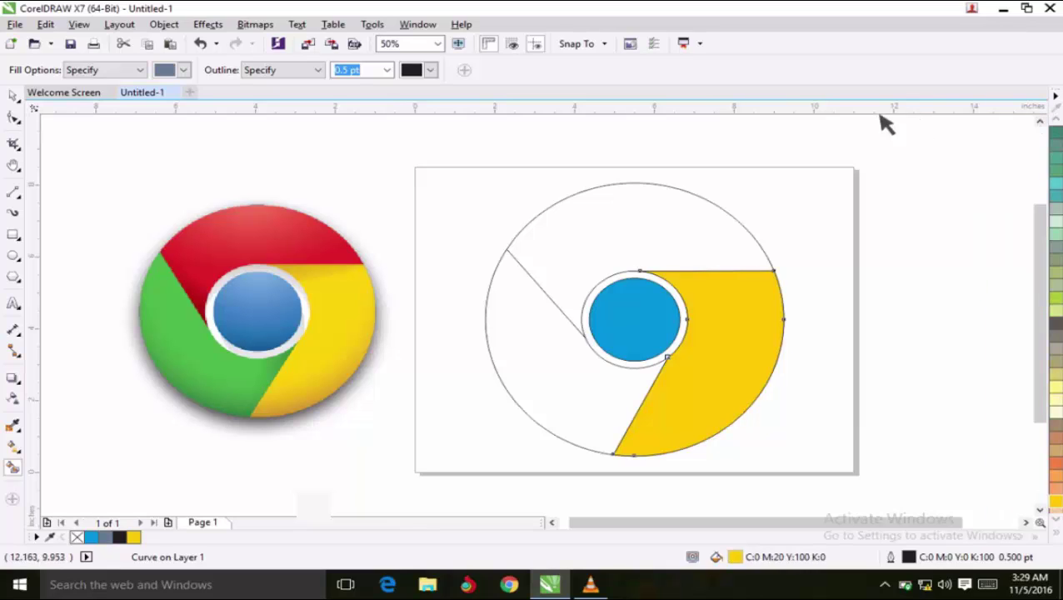
- Smart-fill the upper ring segment and colour it red (C:0 M:100 Y:100 K:0)
click(631, 221)
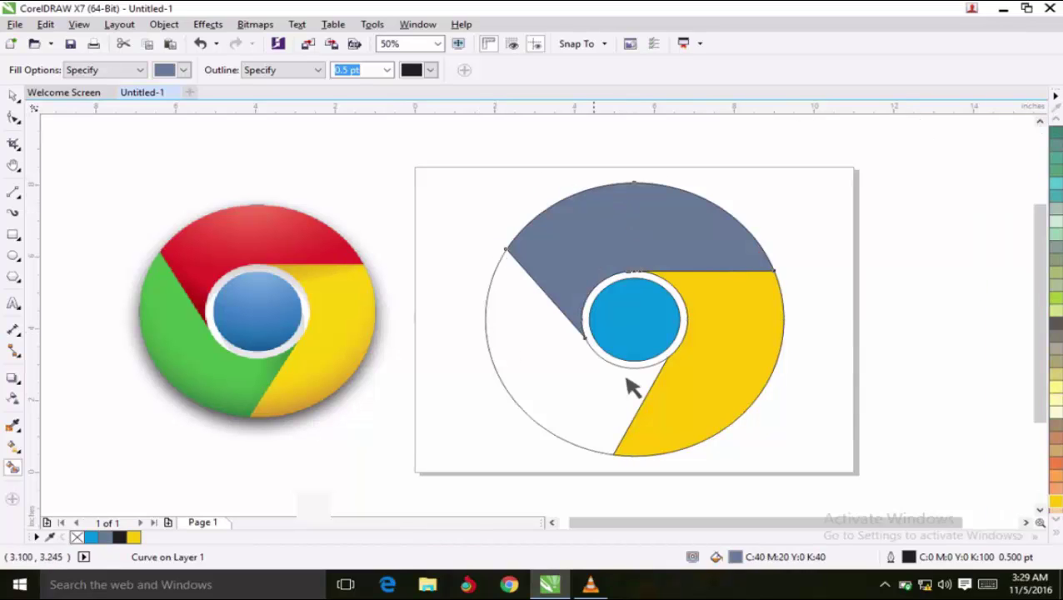
click(1040, 509)
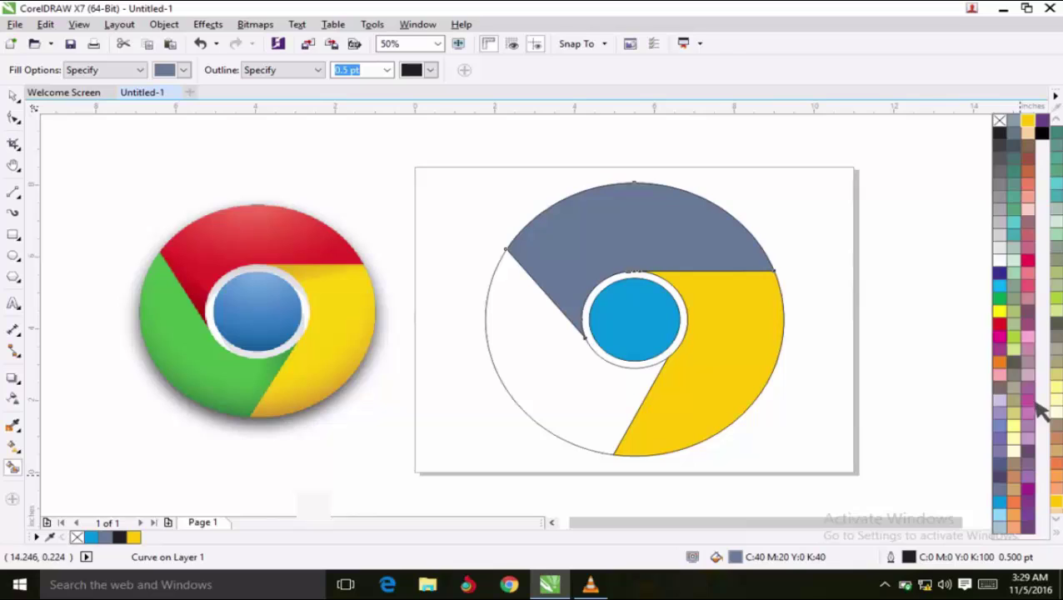
click(1003, 325)
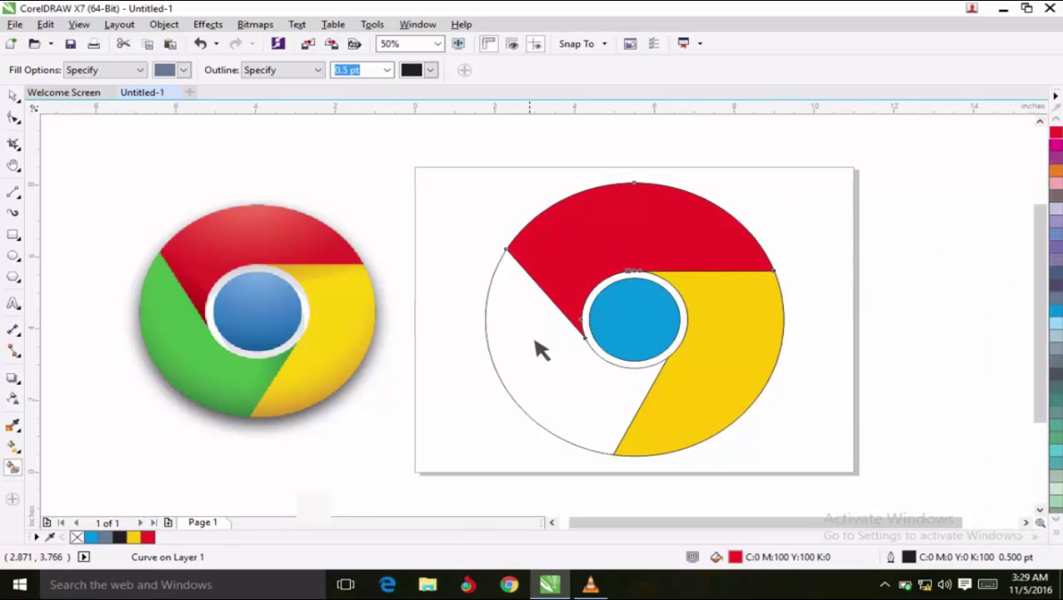
- Smart-fill the remaining ring segment, colour it green (C:100 M:0 Y:100 K:0), and clear the selection
click(542, 368)
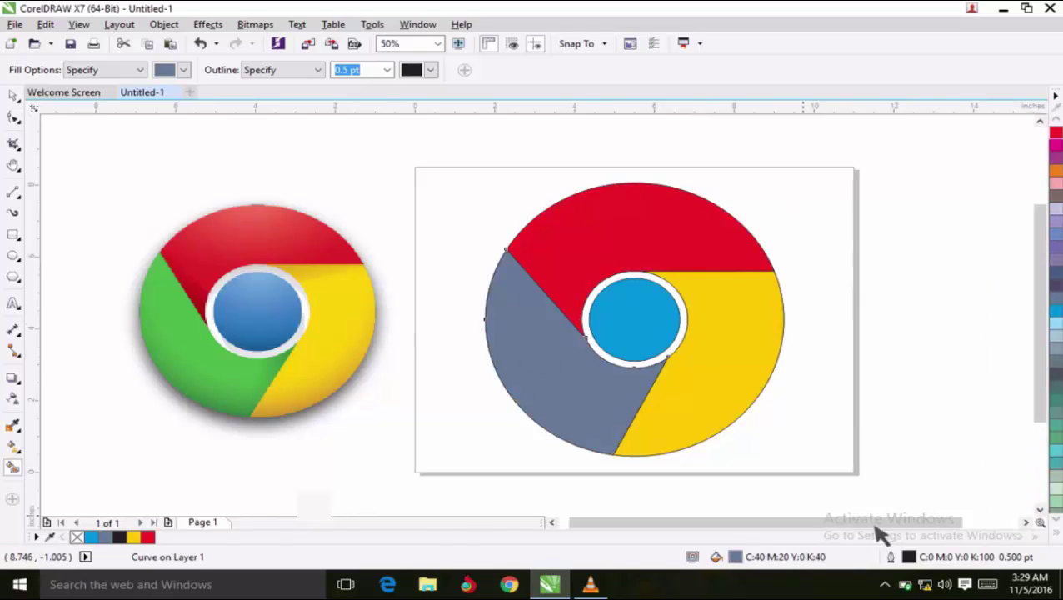
click(1057, 505)
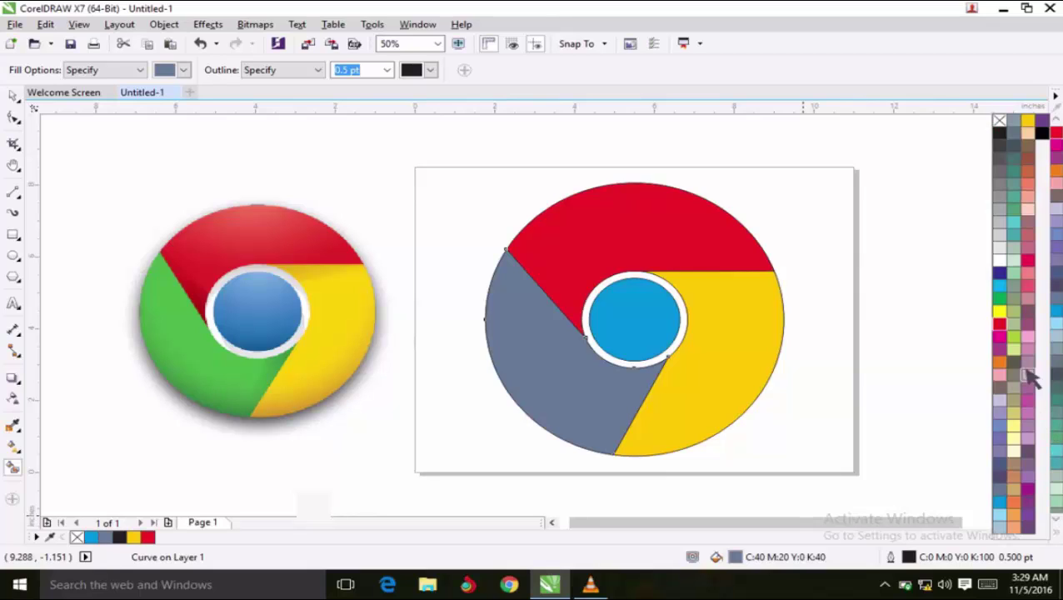
click(1000, 299)
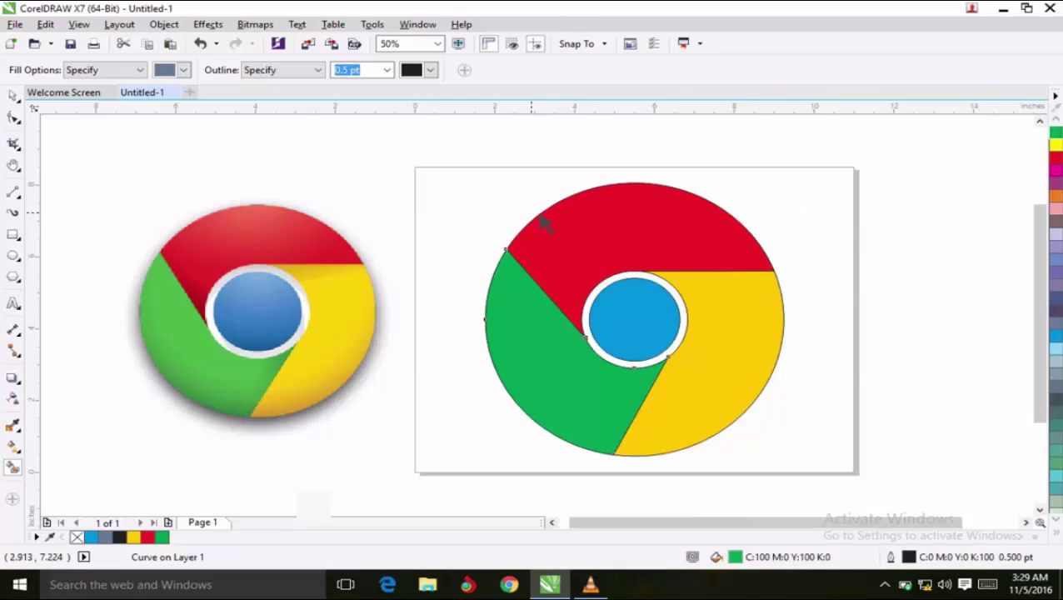
click(15, 97)
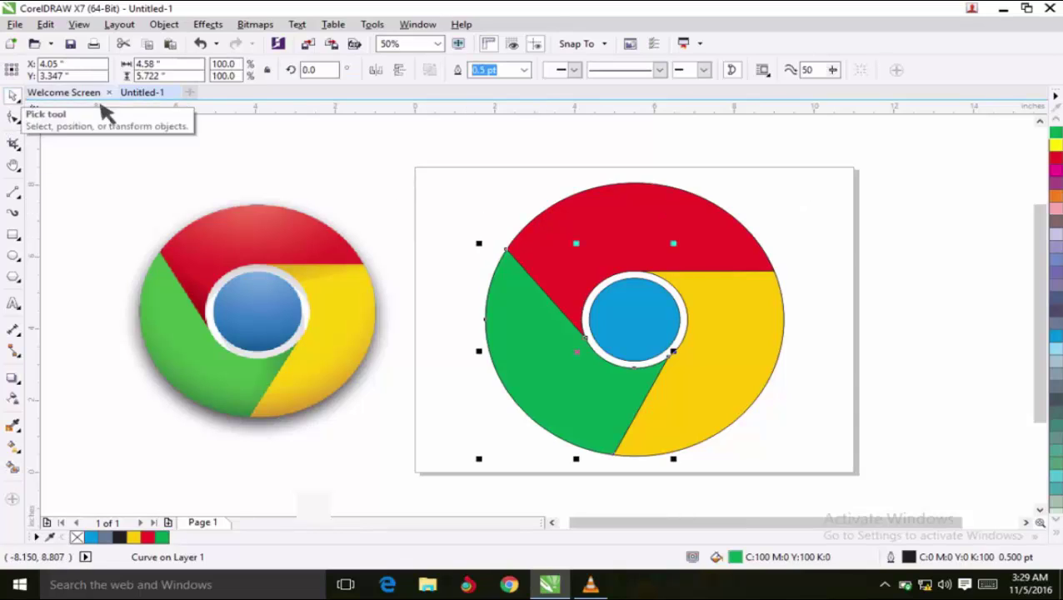
click(434, 159)
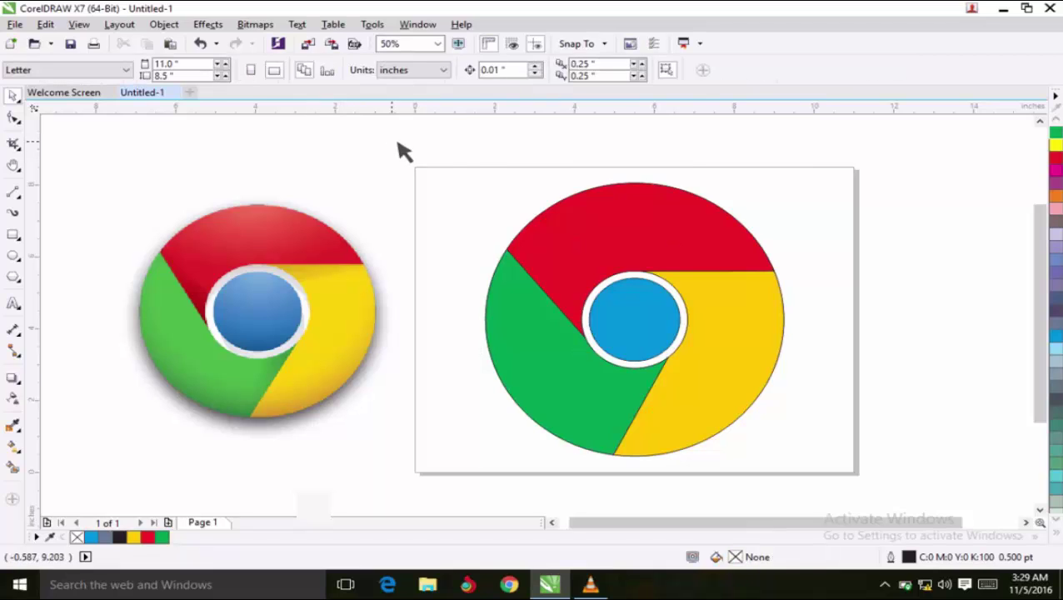
- Set the outline width of all the logo objects on the page to None and clear the selection
mouse_move(399, 145)
mouse_down()
mouse_move(476, 162)
mouse_move(498, 185)
mouse_move(748, 275)
mouse_move(831, 437)
mouse_move(835, 484)
mouse_move(840, 465)
mouse_up()
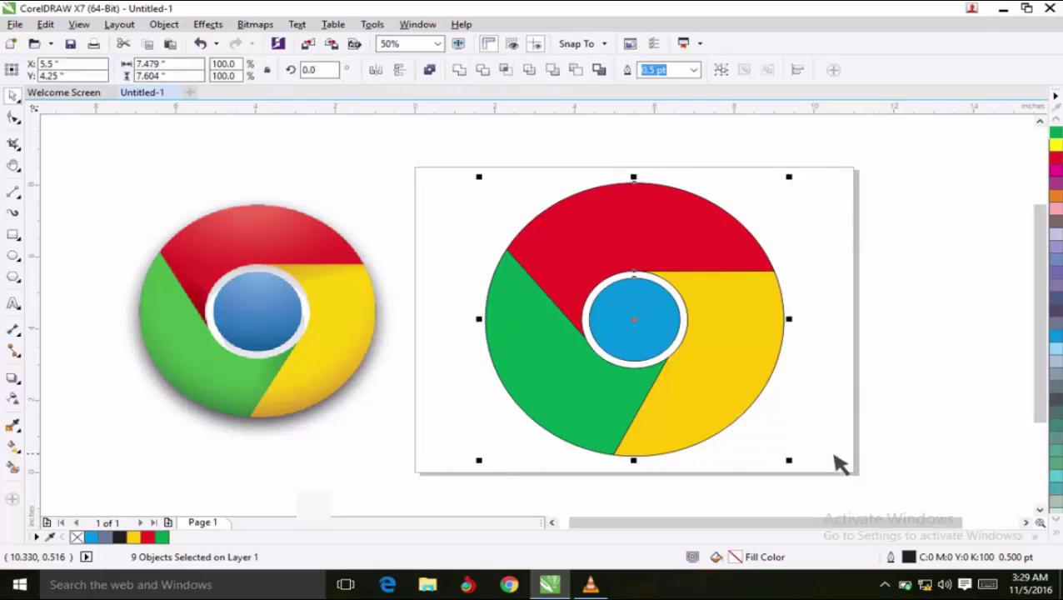
click(695, 71)
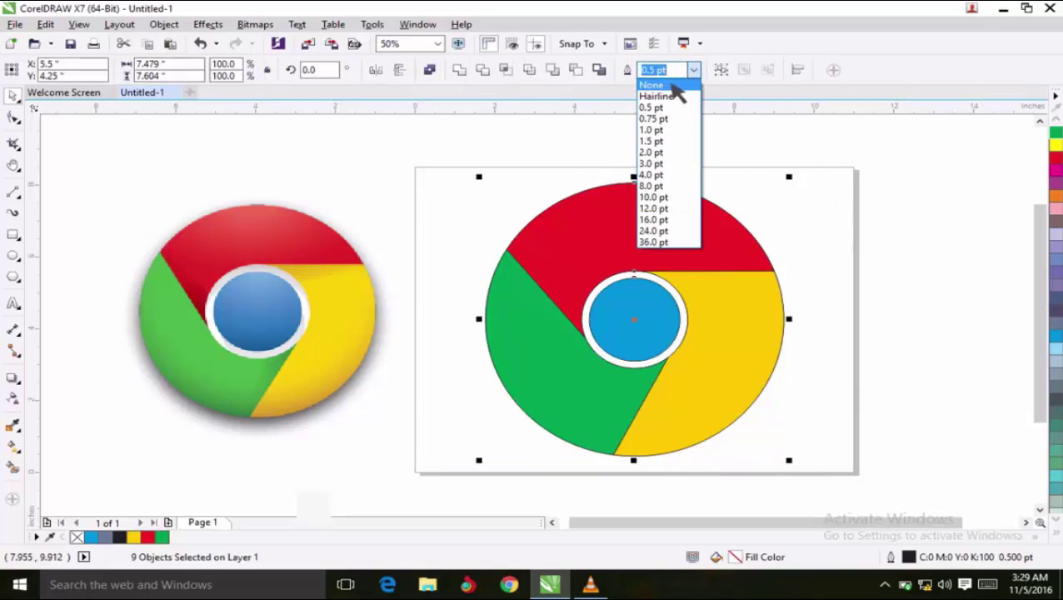
click(675, 87)
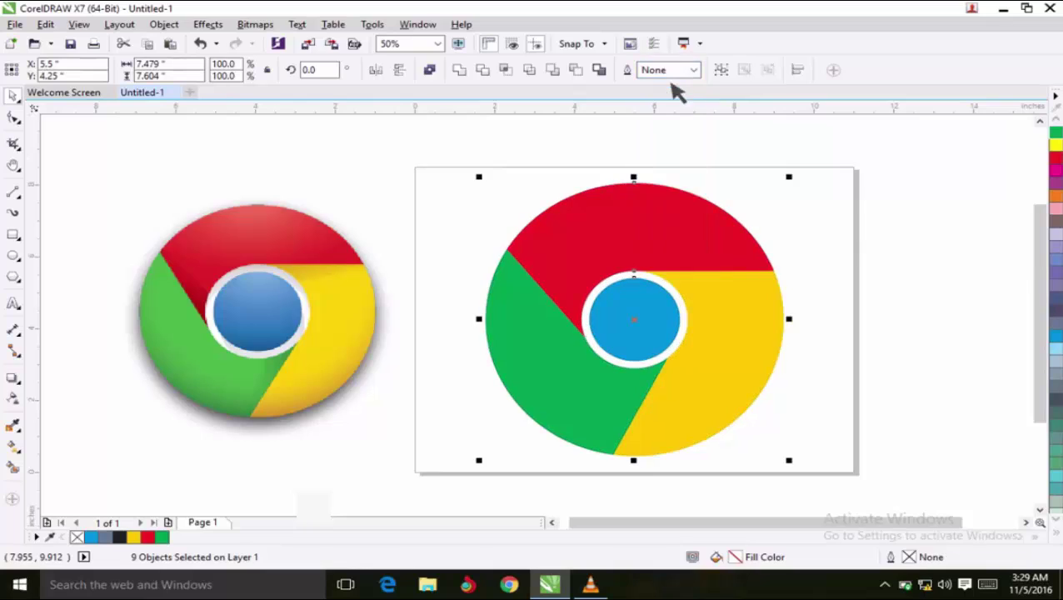
click(829, 215)
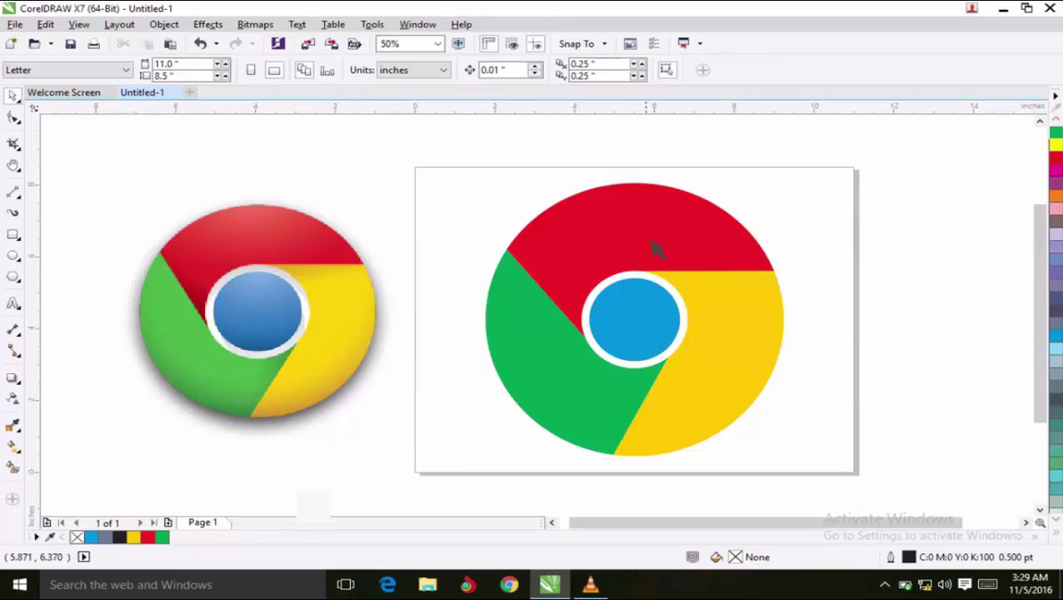
click(642, 331)
click(824, 249)
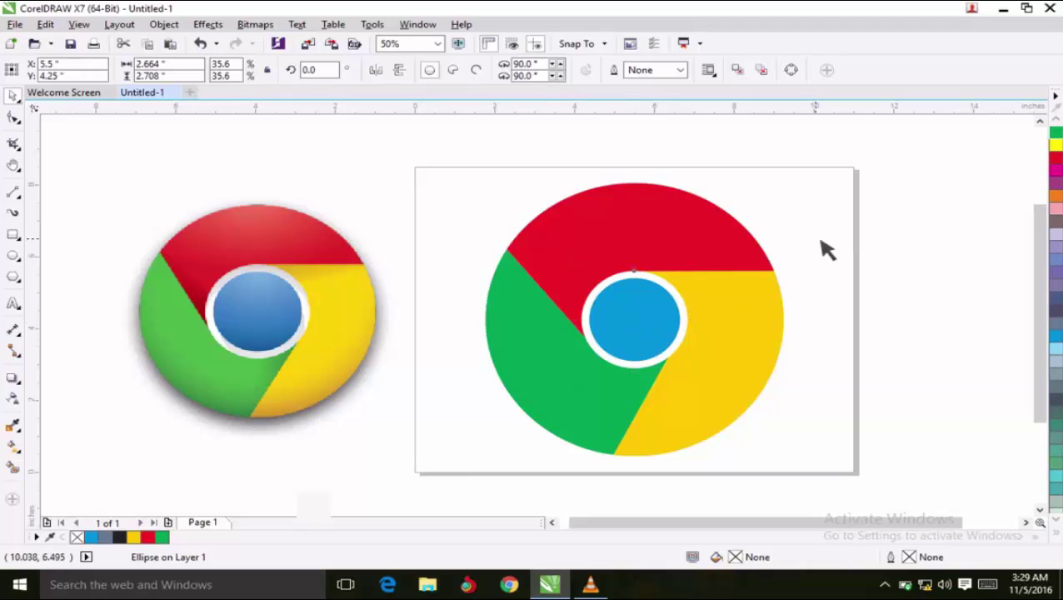
click(678, 309)
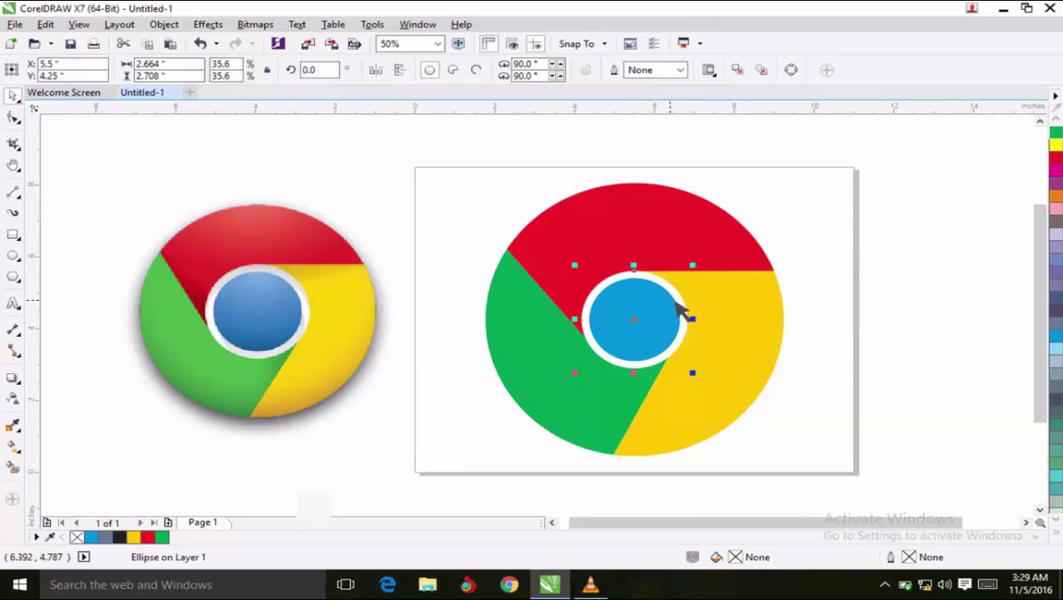
click(817, 248)
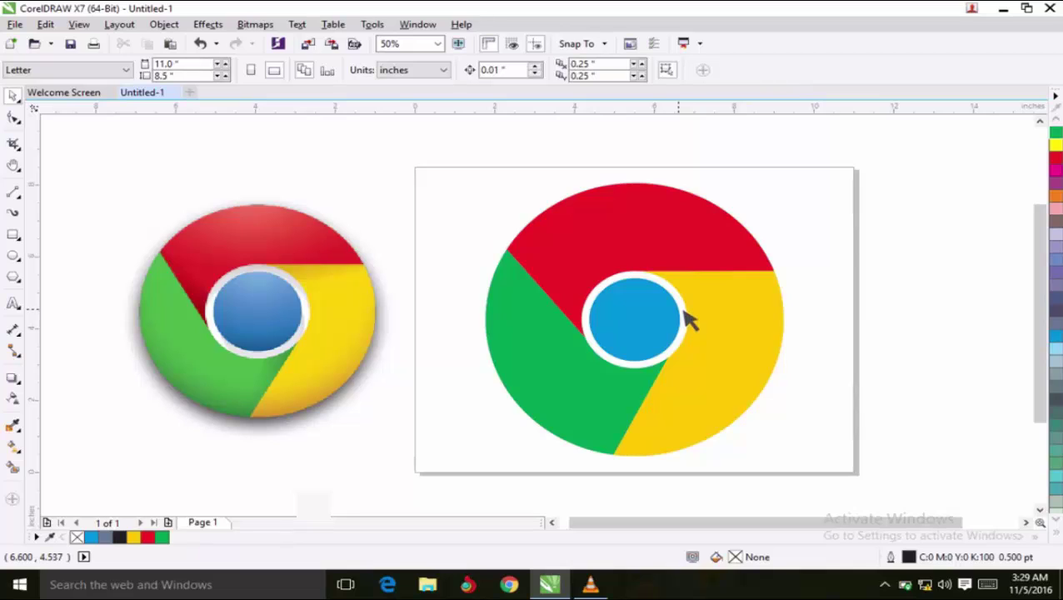
- Apply a linear fountain fill to the blue inner circle, with its end colour changed from white to a deeper blue (C:87 M:38 Y:9 K:0)
click(688, 325)
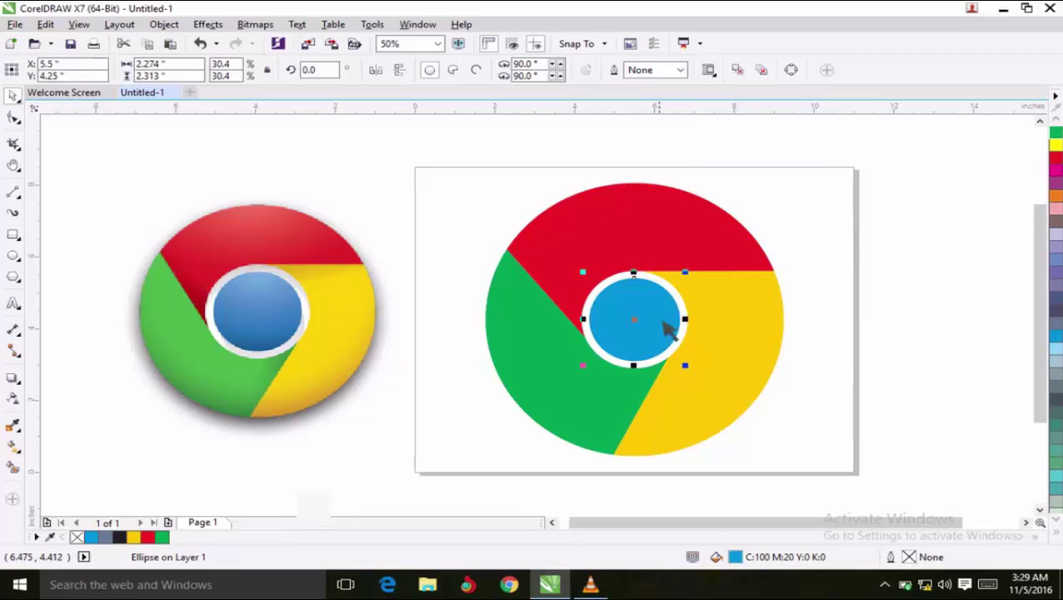
drag(646, 327, 685, 337)
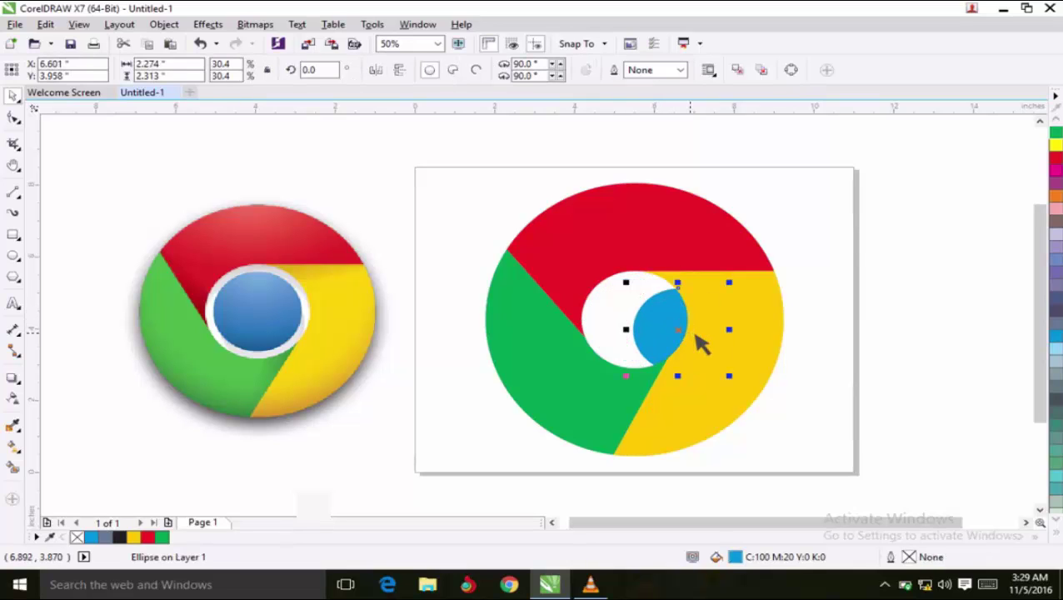
key(ctrl+z)
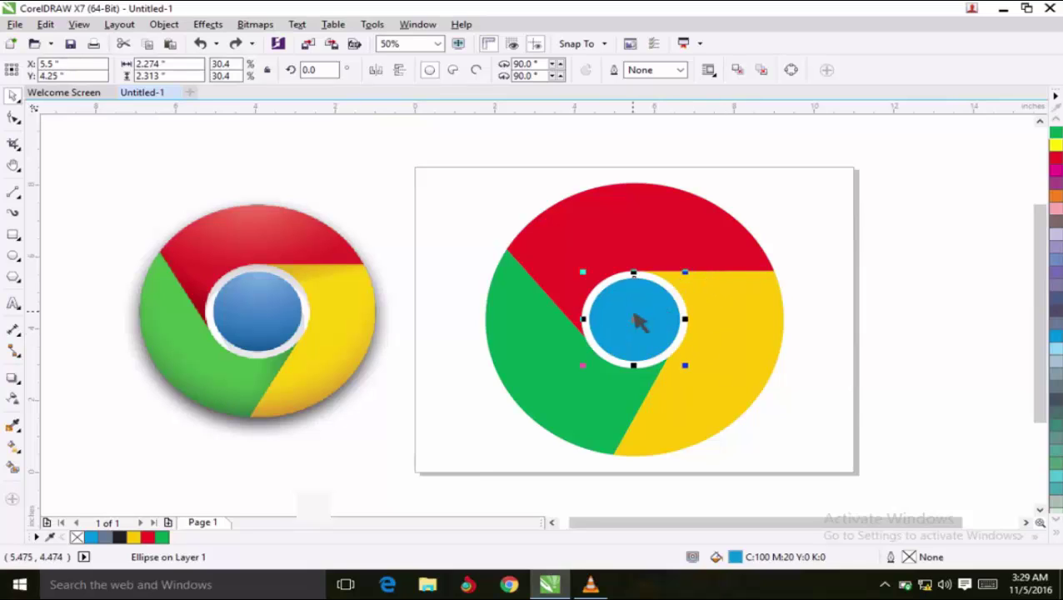
key(F11)
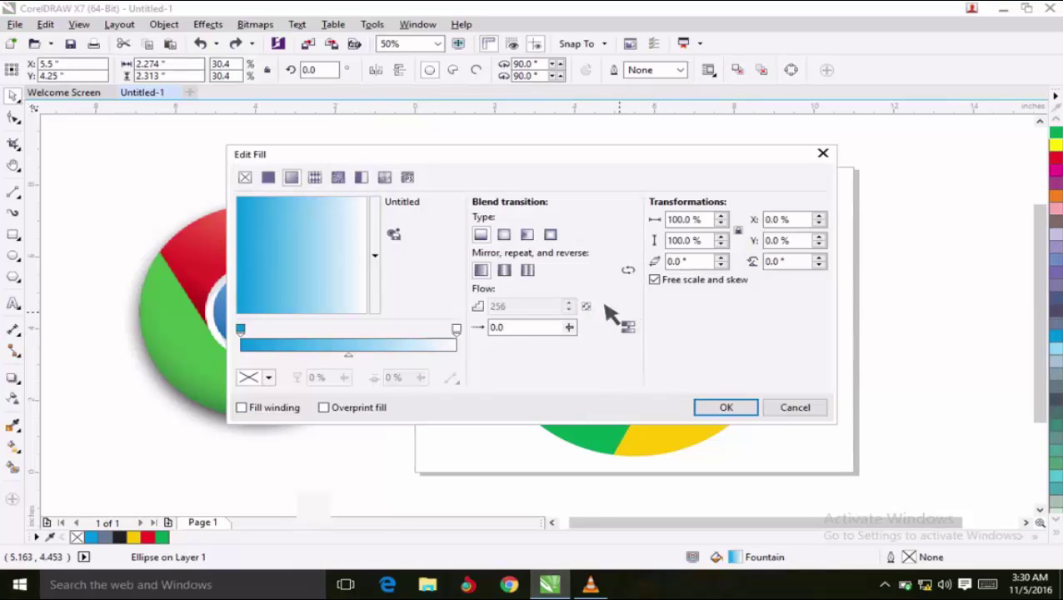
click(458, 330)
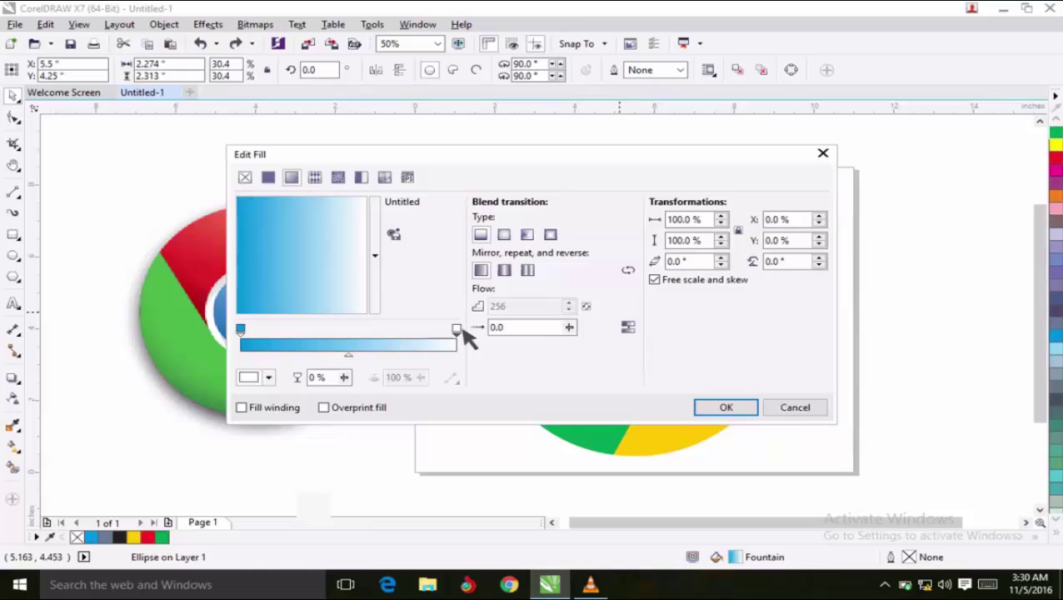
click(269, 377)
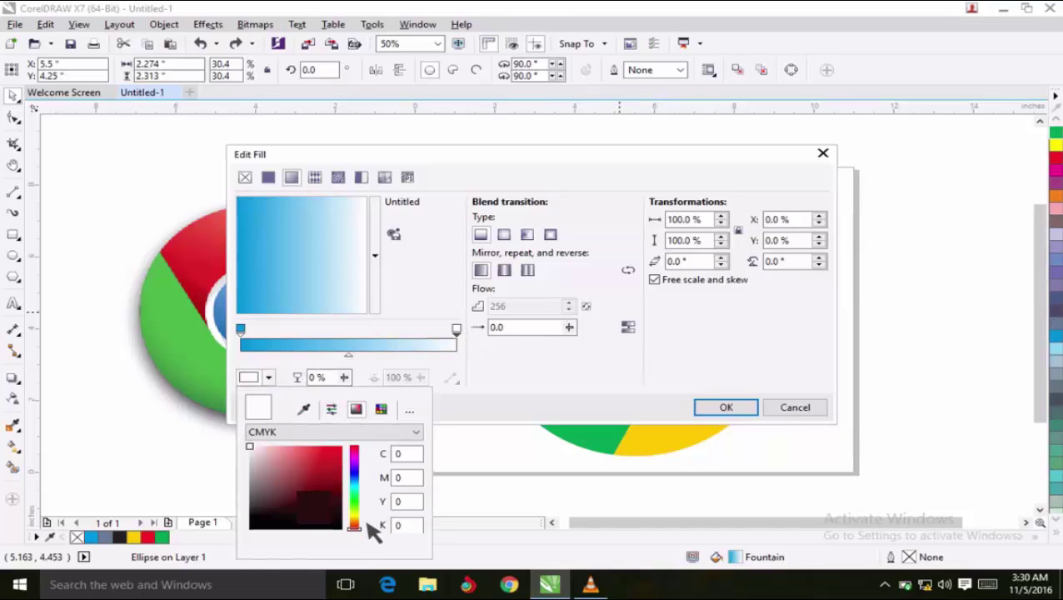
drag(363, 527, 360, 483)
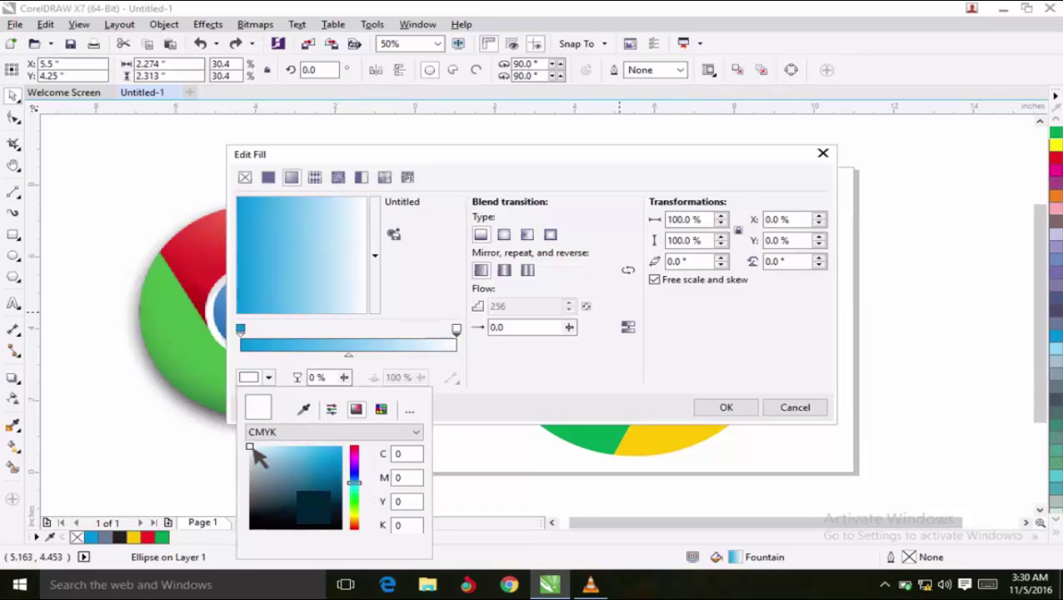
drag(259, 457, 350, 475)
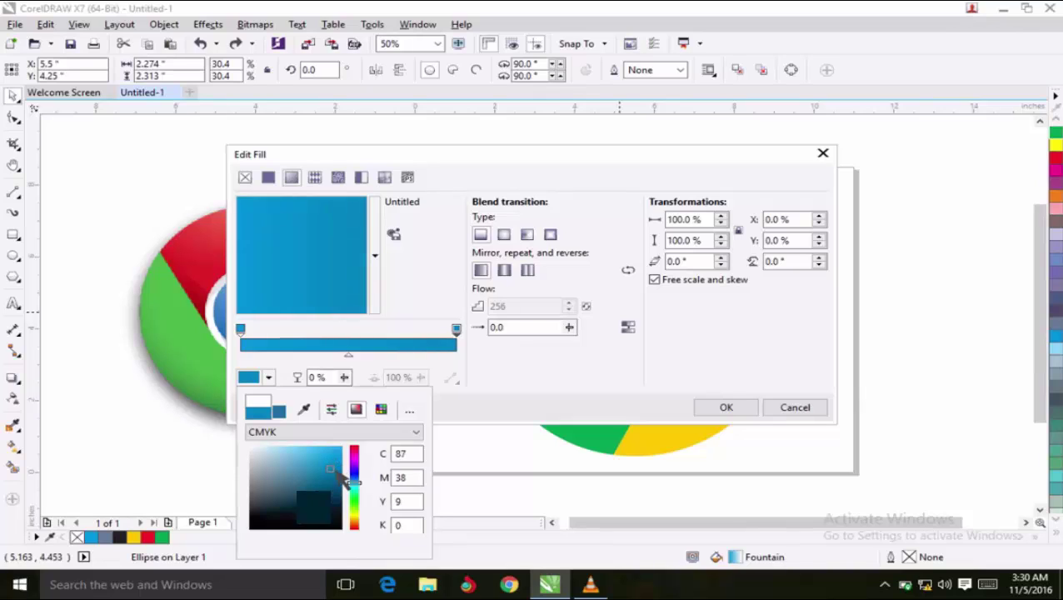
click(711, 420)
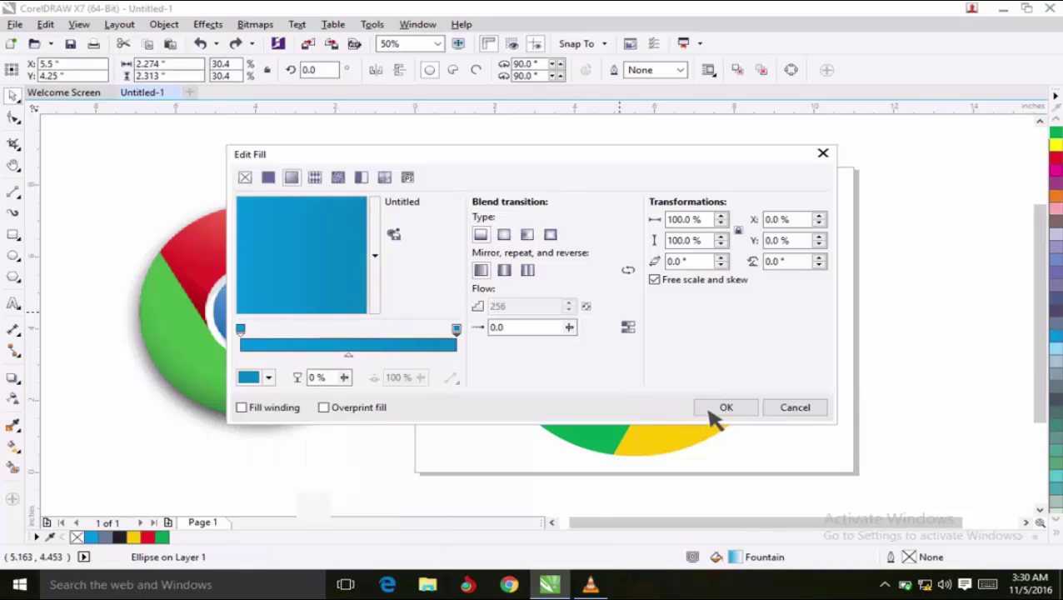
click(727, 408)
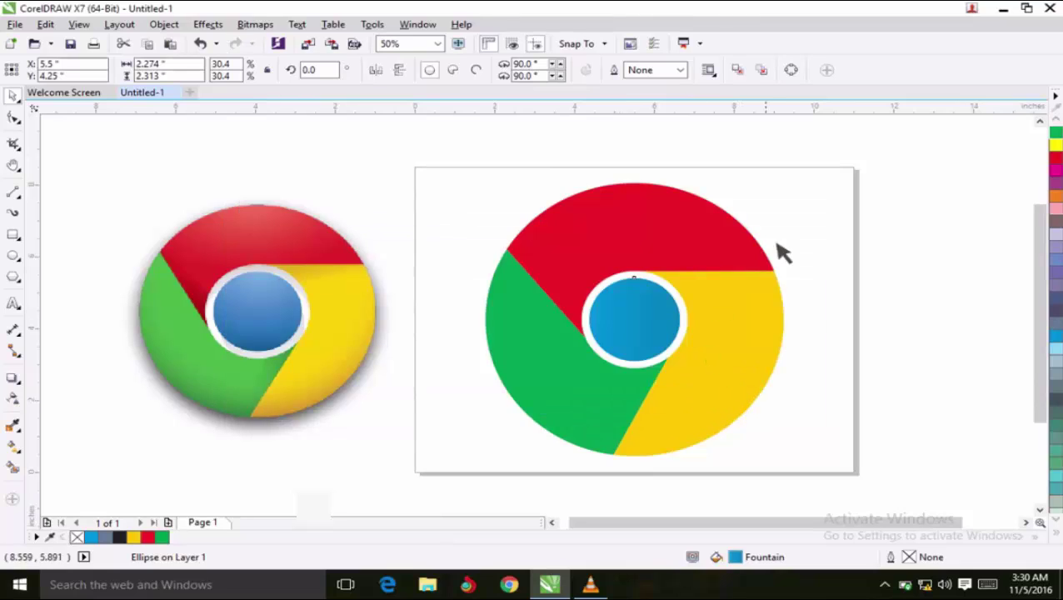
- Start a linear fountain fill on the upper red ring segment and darken its start colour to a deep red
click(658, 223)
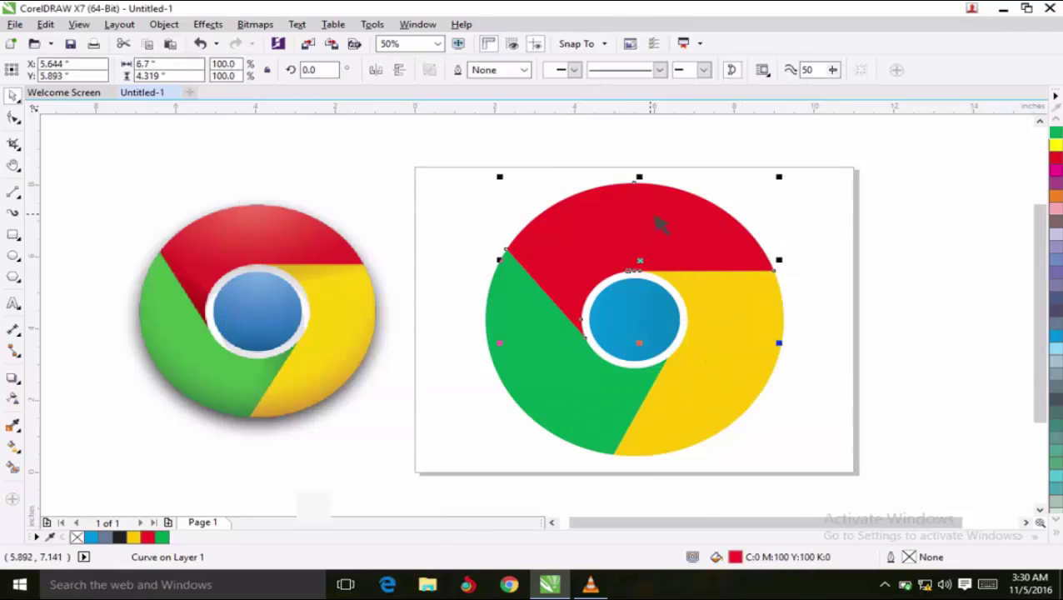
key(F11)
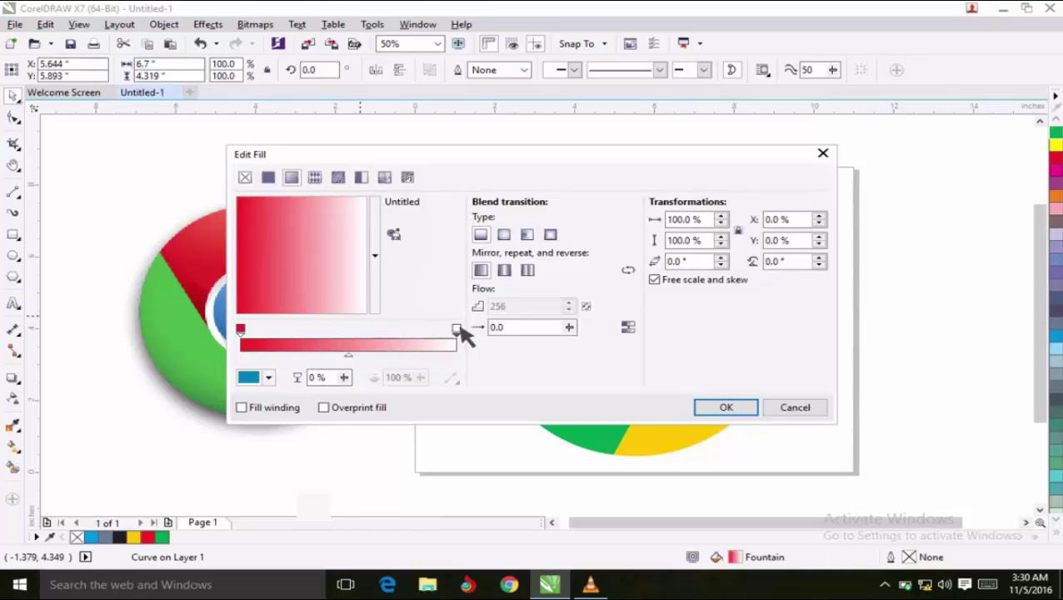
click(242, 331)
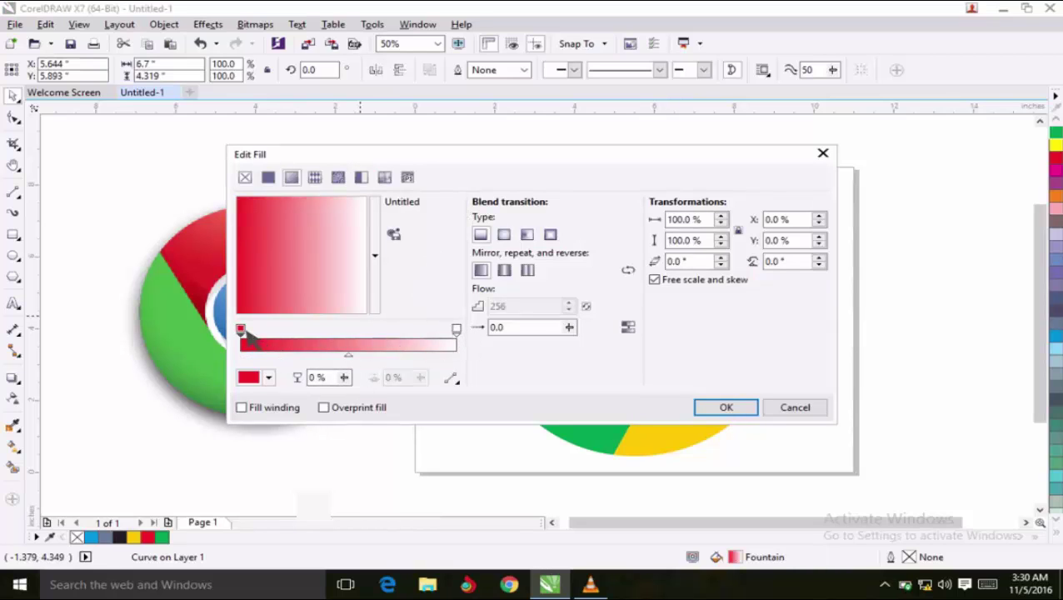
click(268, 377)
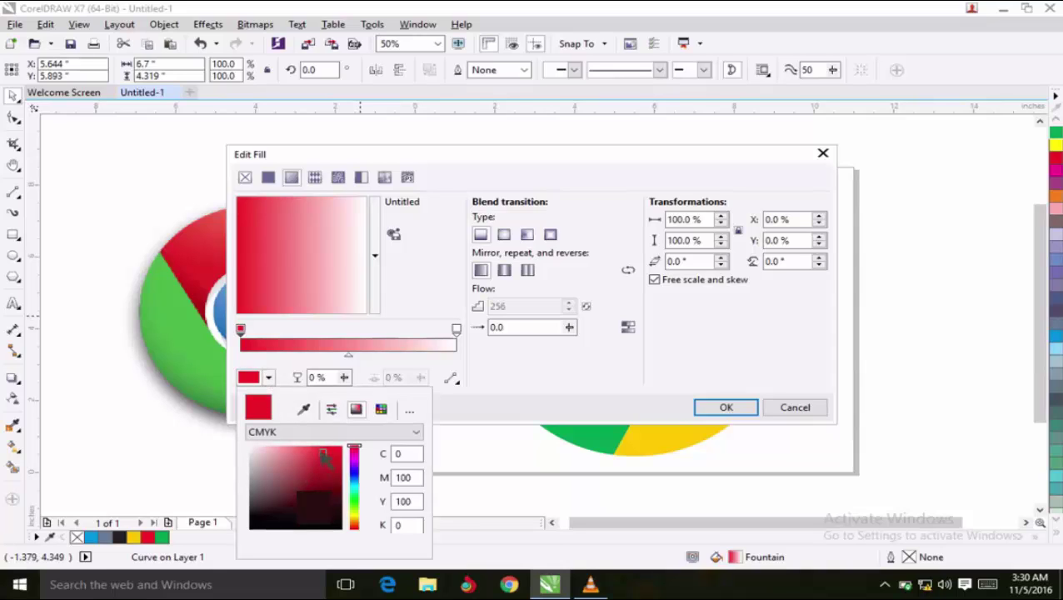
mouse_move(324, 457)
mouse_down()
mouse_move(320, 482)
mouse_move(336, 459)
mouse_up()
click(468, 336)
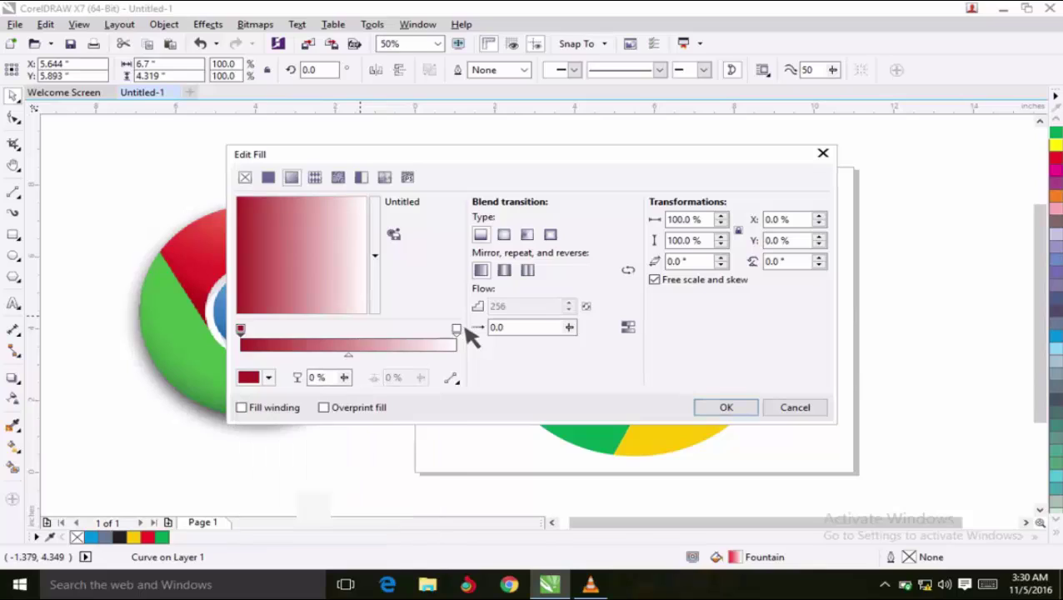
- Change the red gradient's end colour from white to a bright red (R:245 G:19 B:19)
click(458, 330)
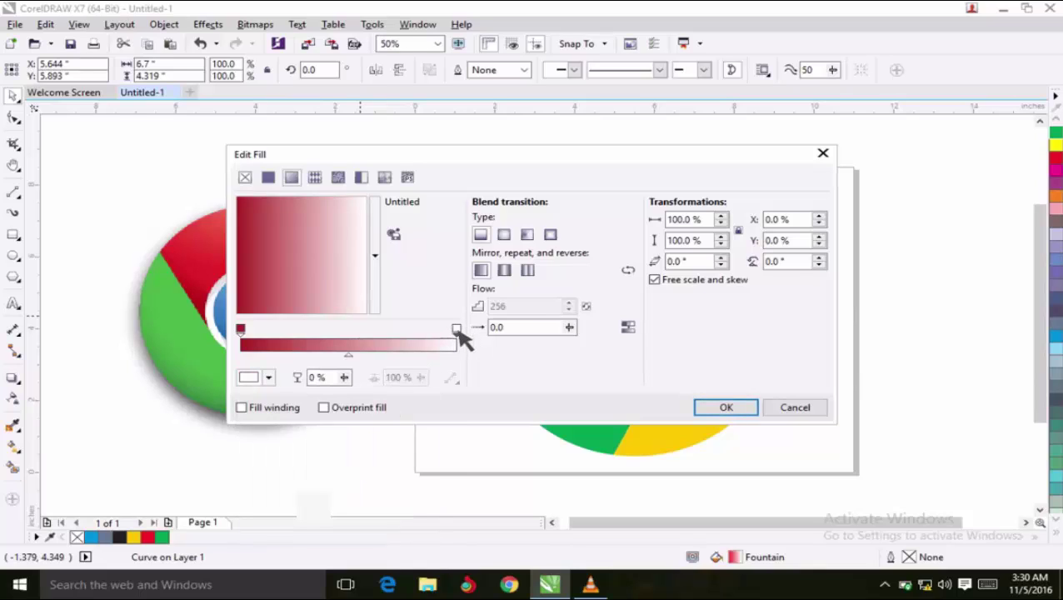
click(269, 378)
click(291, 450)
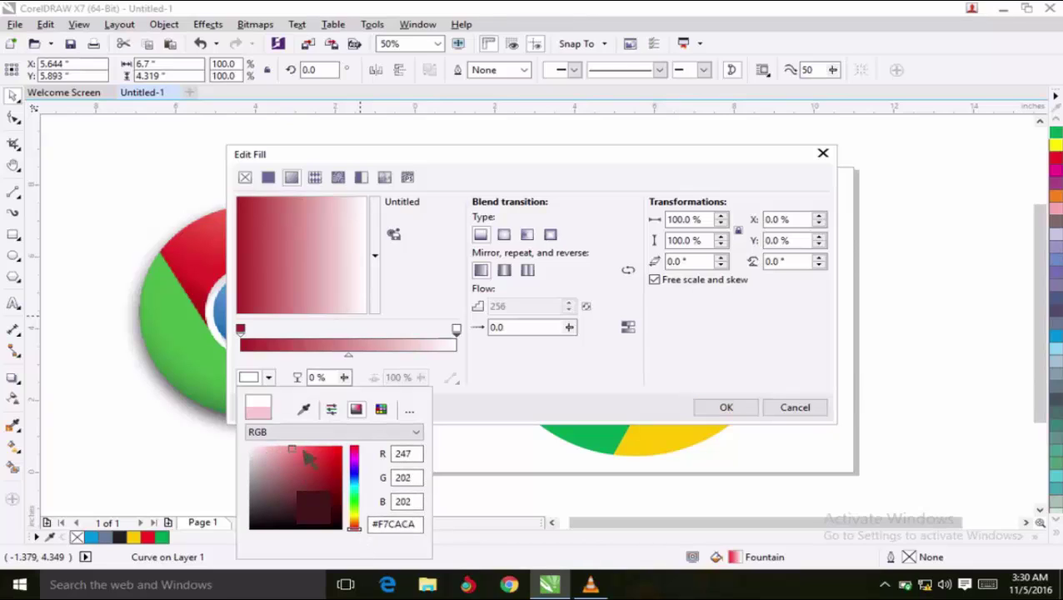
drag(304, 452, 337, 458)
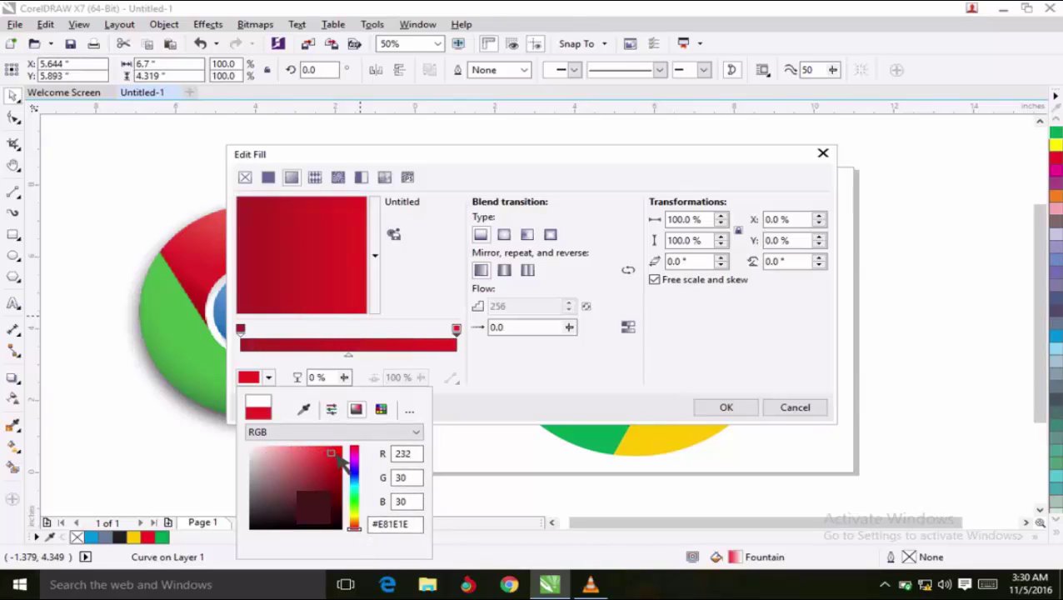
drag(337, 456, 347, 440)
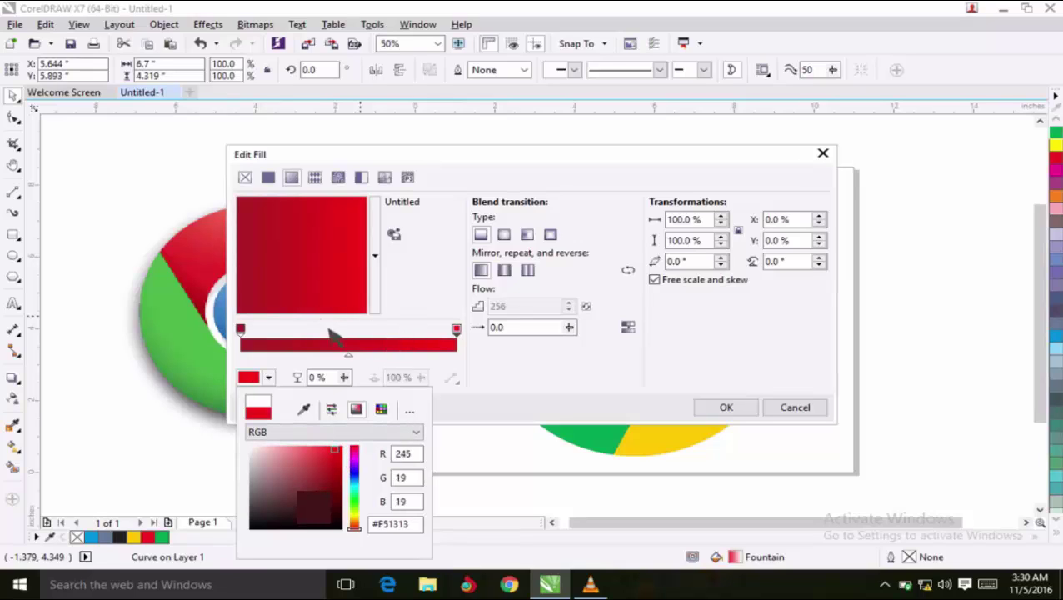
- Add a colour node at 47% of the red gradient in lighter red (C:4 M:89 Y:74 K:0), apply the fill and clear the selection
click(348, 344)
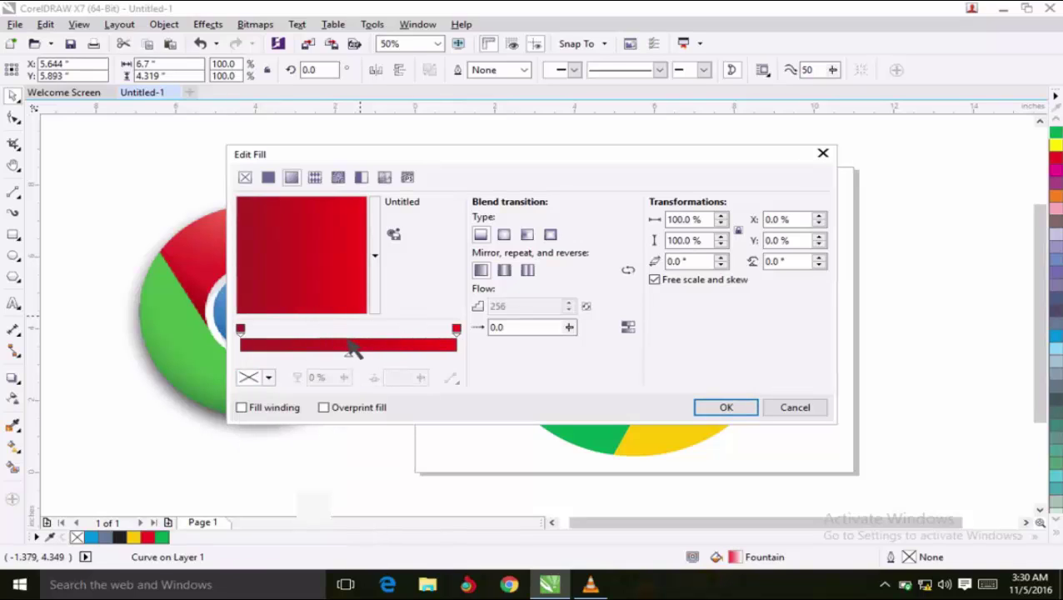
double_click(343, 344)
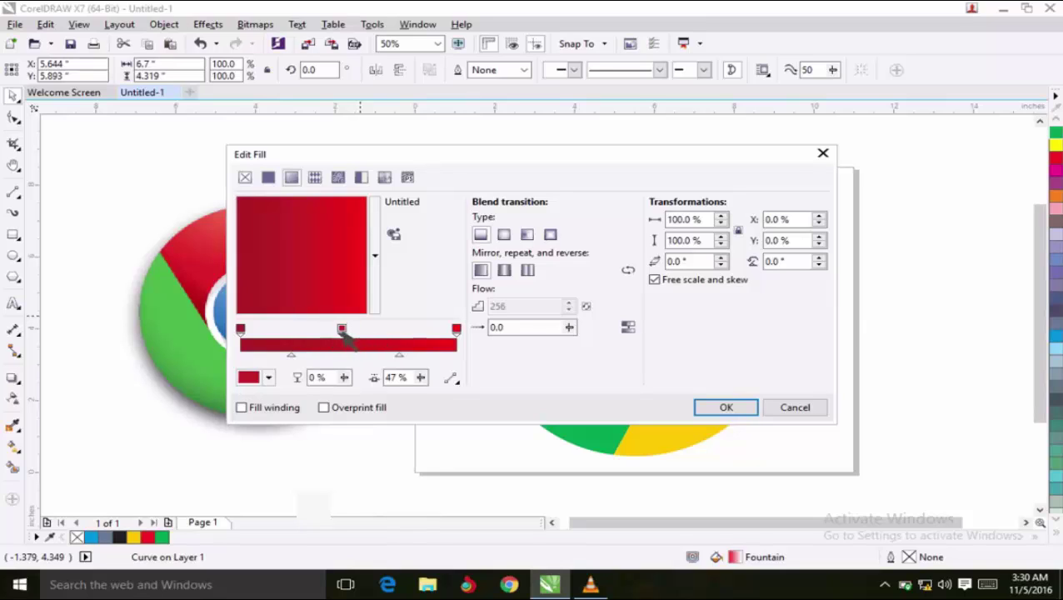
click(270, 379)
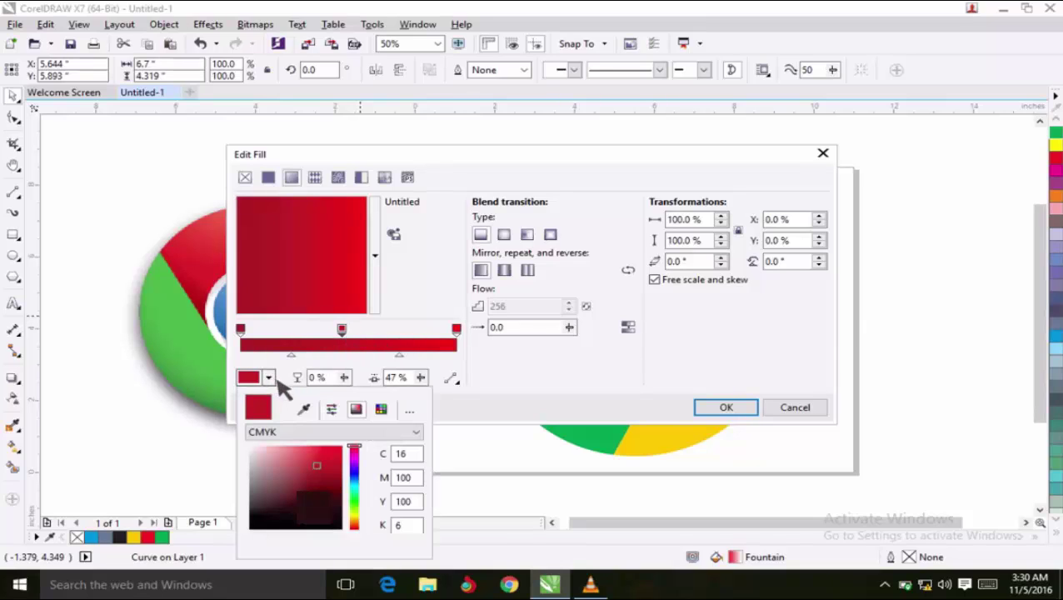
drag(318, 467, 314, 461)
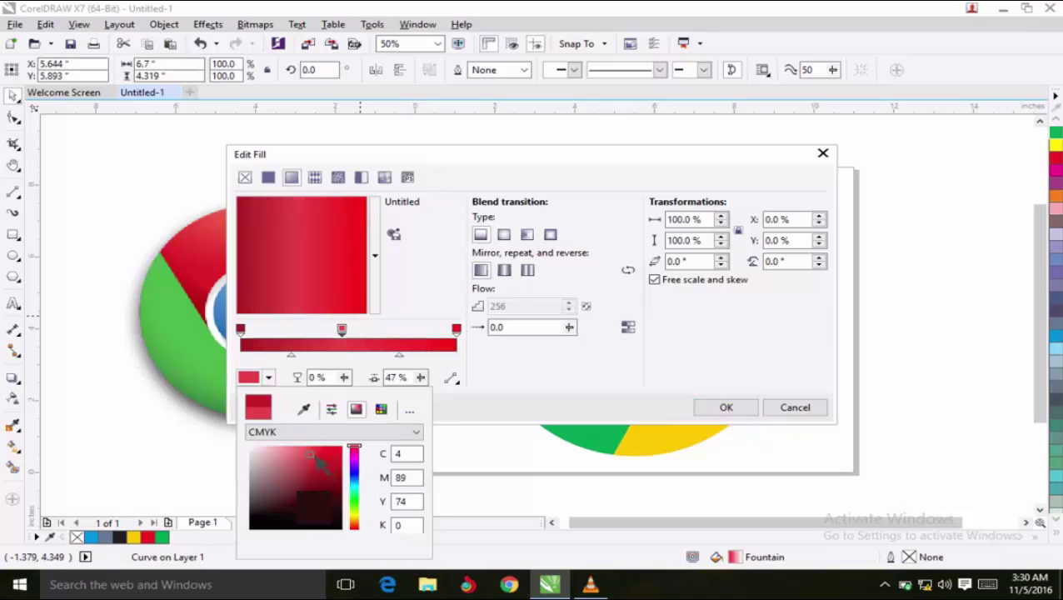
click(732, 411)
click(733, 408)
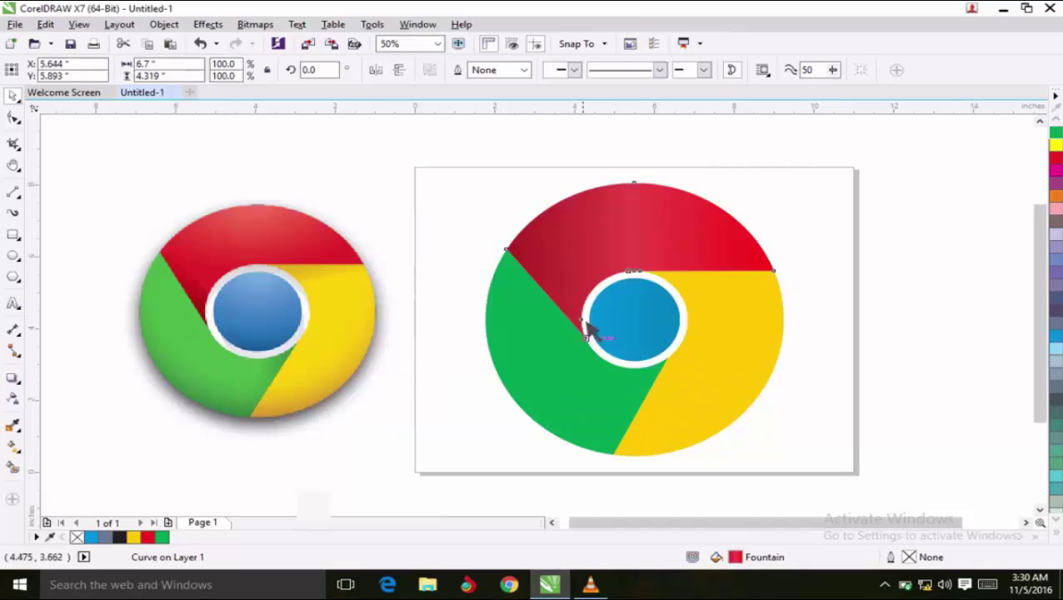
click(525, 177)
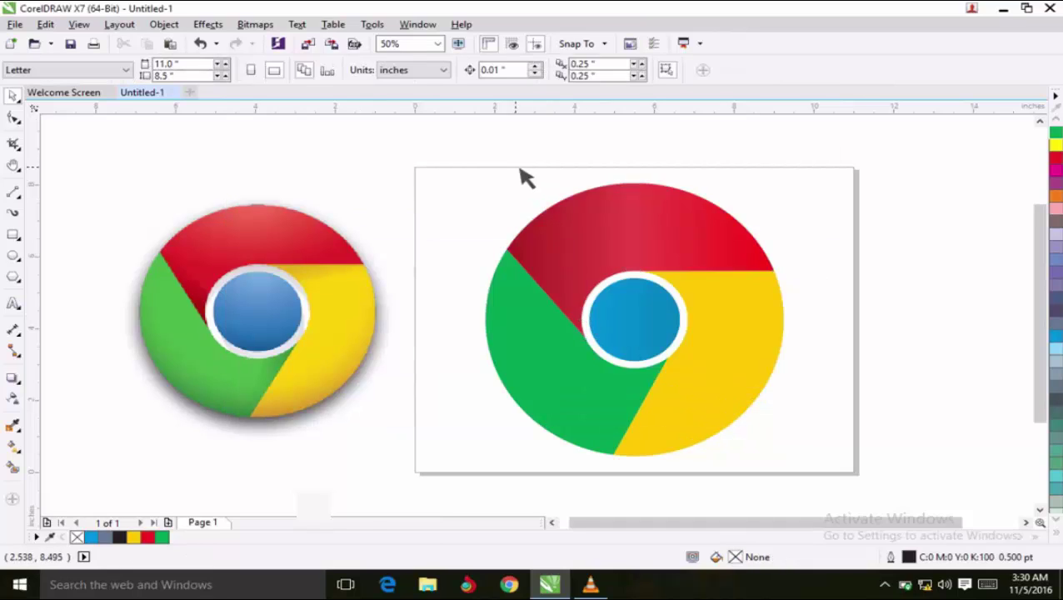
- Start a linear fountain fill on the yellow ring segment with a pale yellow end colour (C:9 M:15 Y:76 K:0)
click(724, 385)
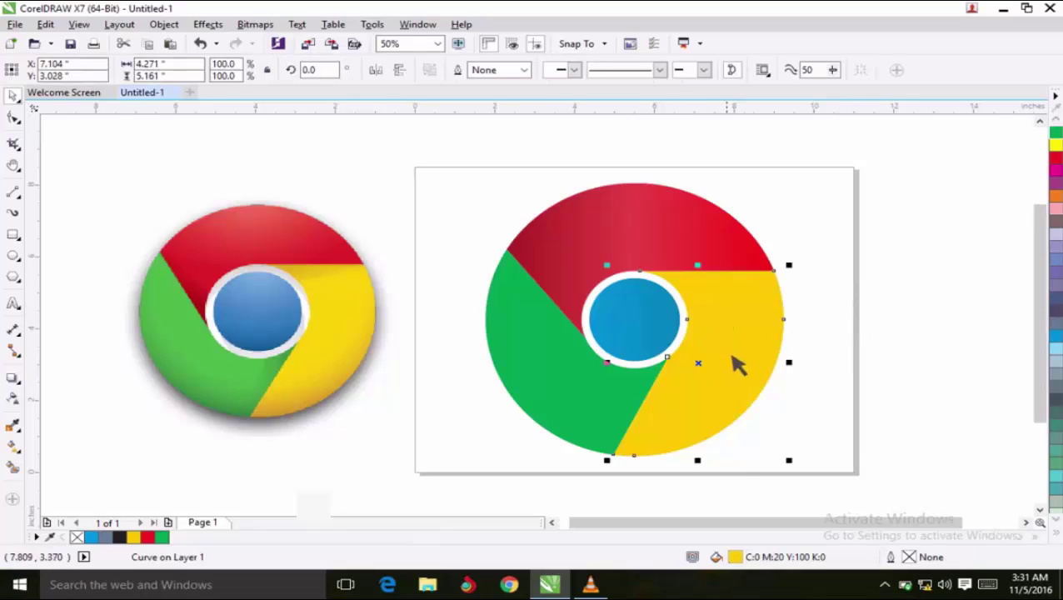
key(F11)
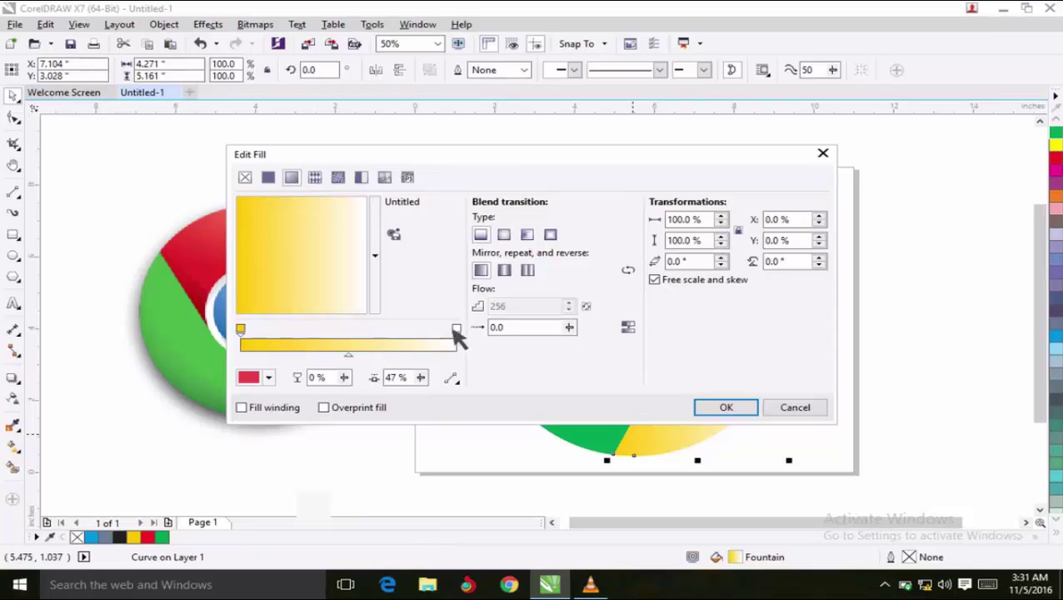
click(268, 377)
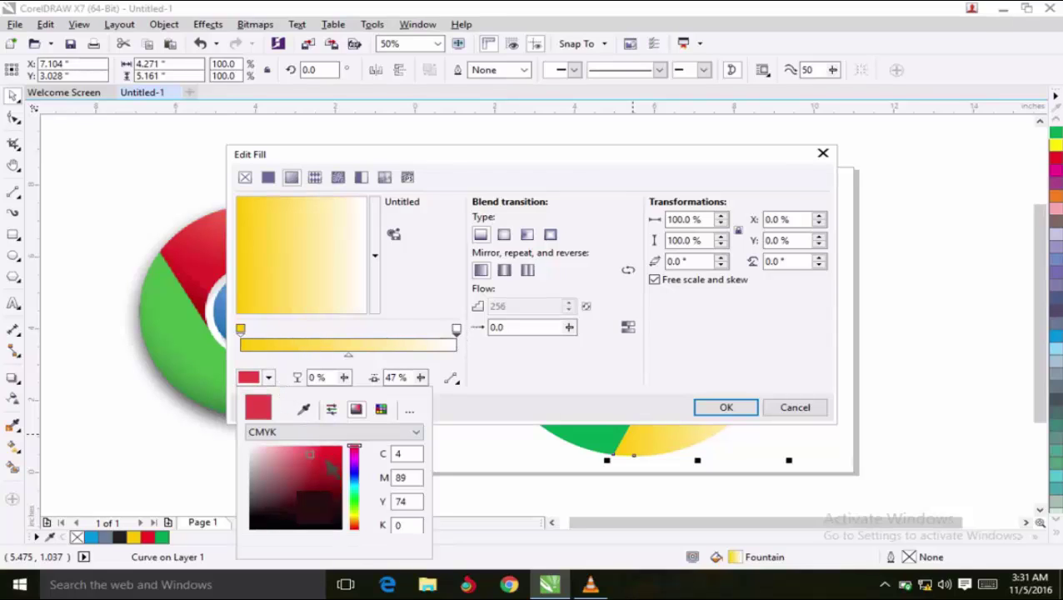
drag(353, 446, 354, 522)
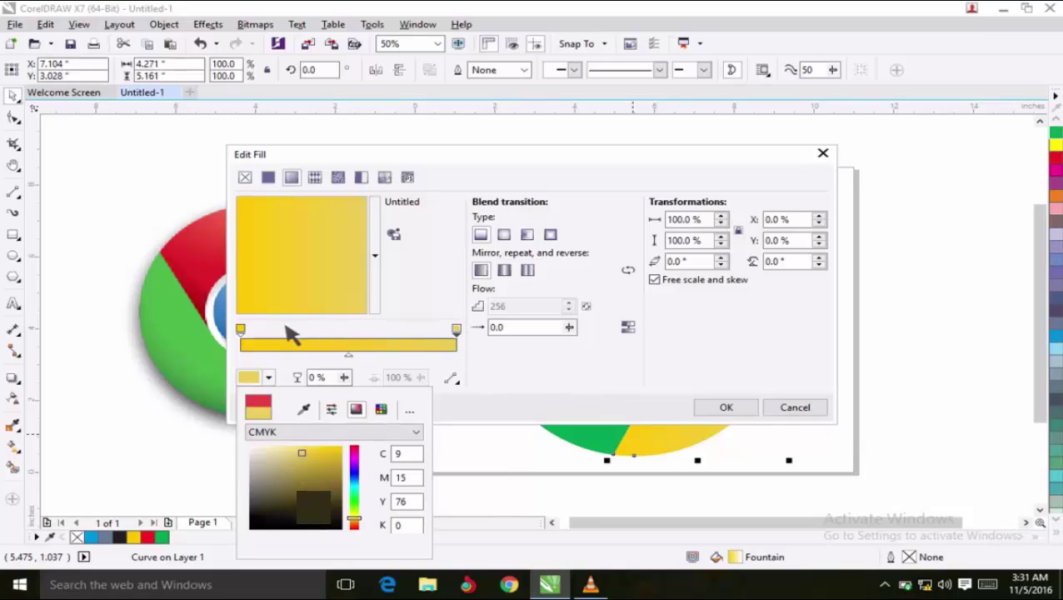
- Set the yellow gradient's start colour to a deeper yellow (C:2 M:25 Y:100 K:0), apply the fill and clear the selection
click(242, 331)
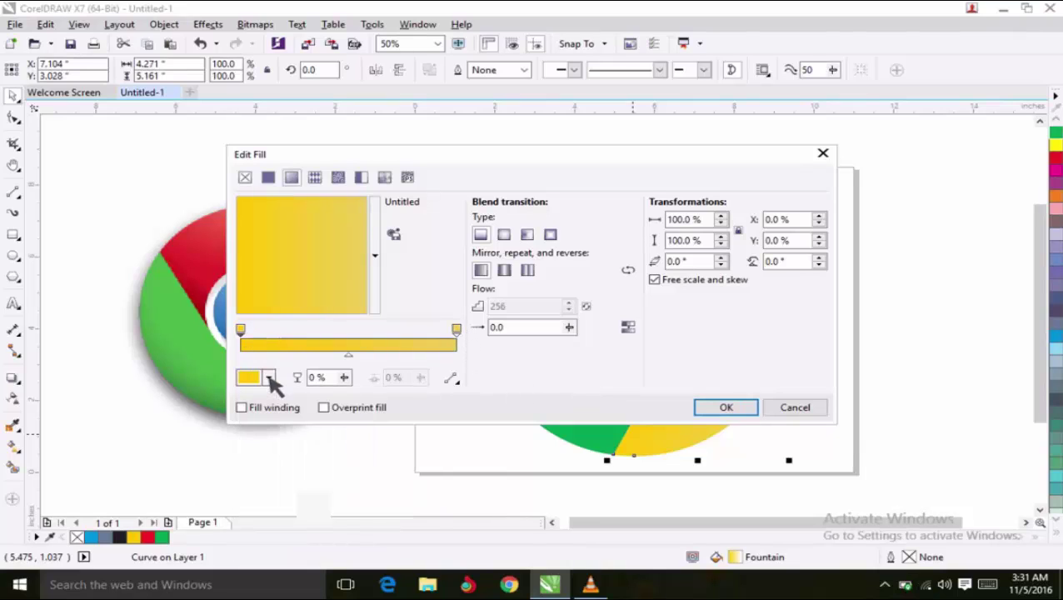
click(269, 379)
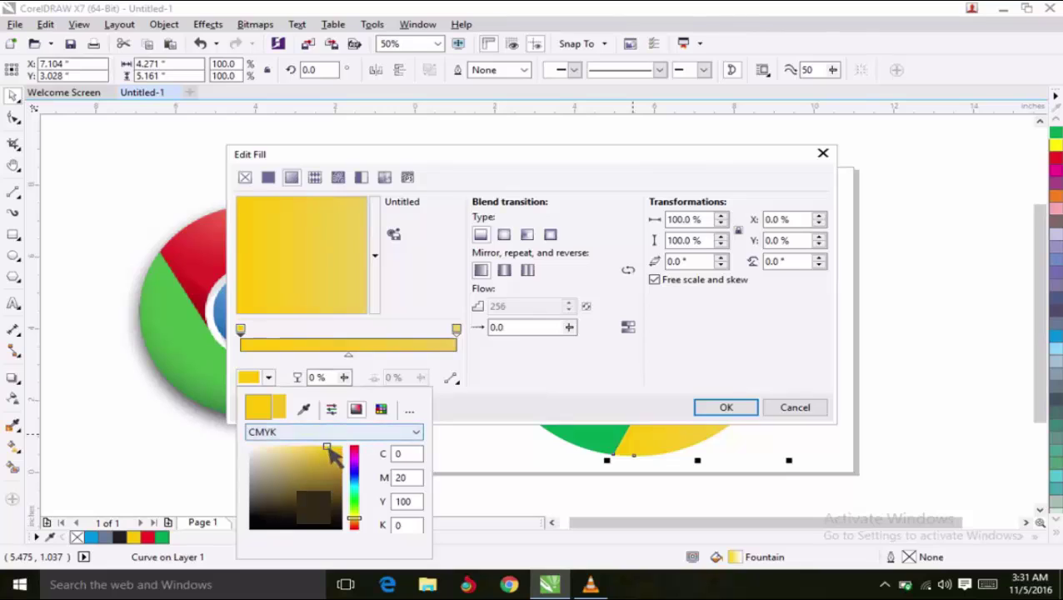
mouse_move(328, 449)
mouse_down()
mouse_move(325, 459)
mouse_move(344, 451)
mouse_up()
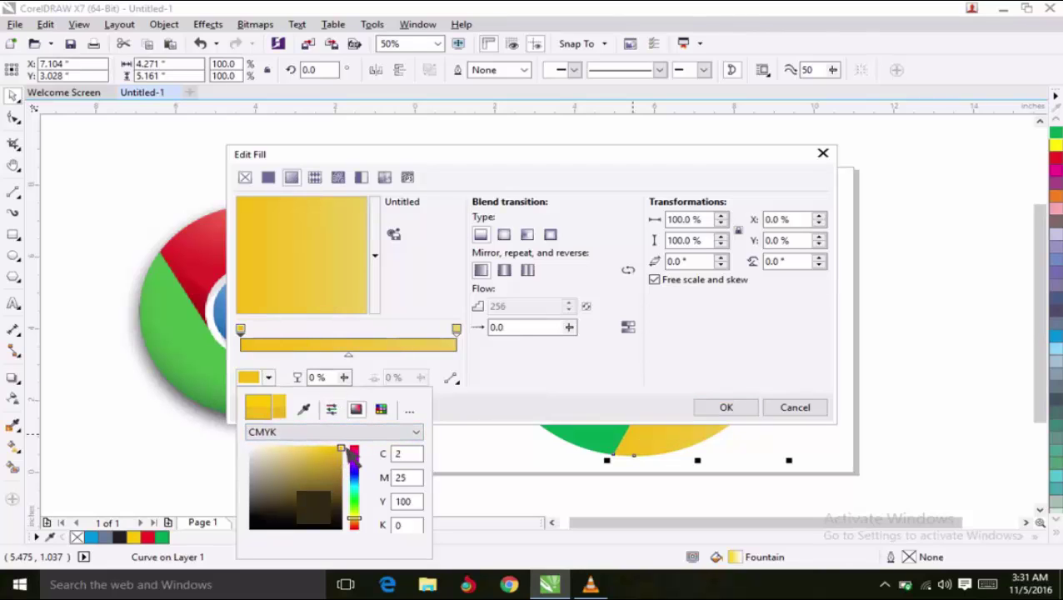
click(746, 414)
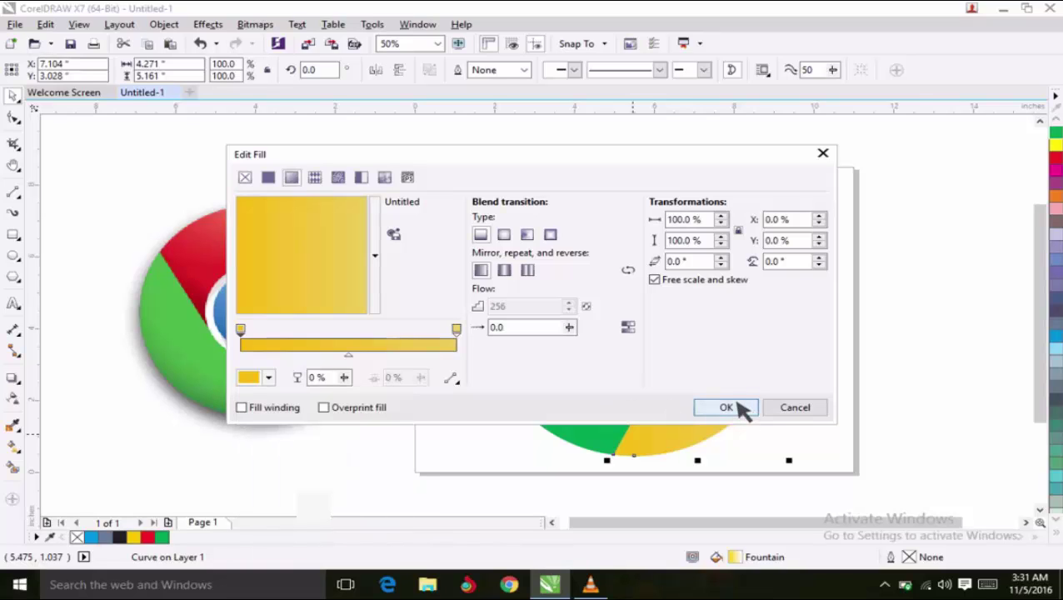
click(737, 401)
click(815, 338)
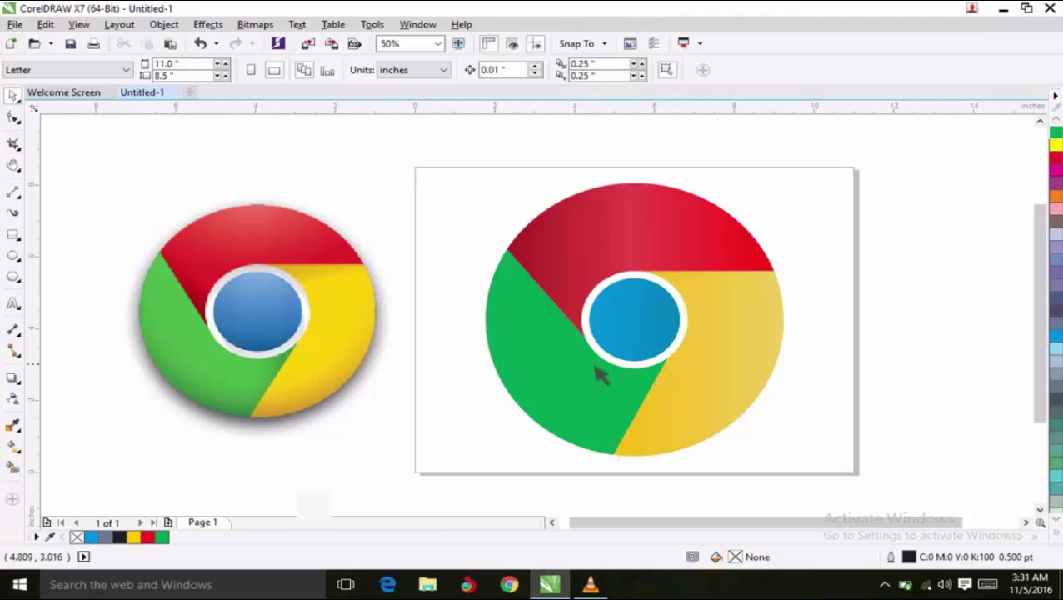
- Start a linear fountain fill on the green ring segment with a bright green end colour (R:61 G:209 B:80)
click(749, 375)
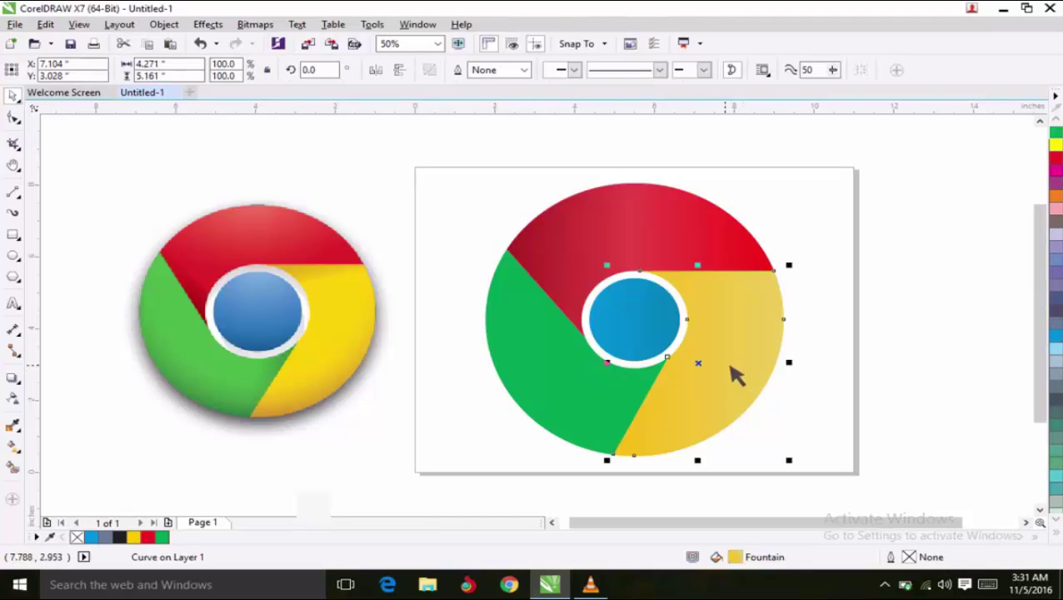
click(565, 384)
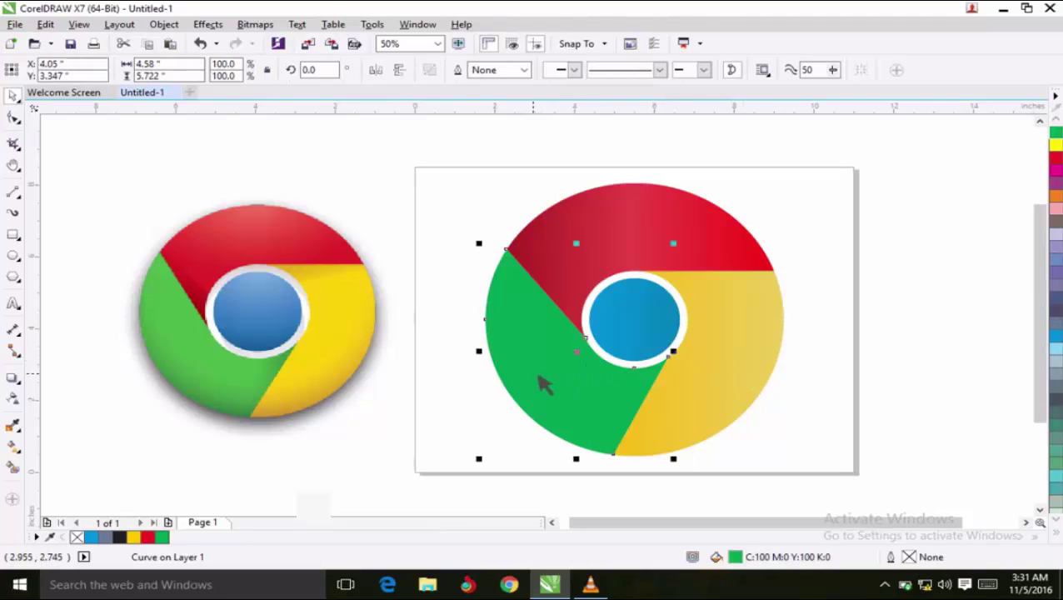
key(F11)
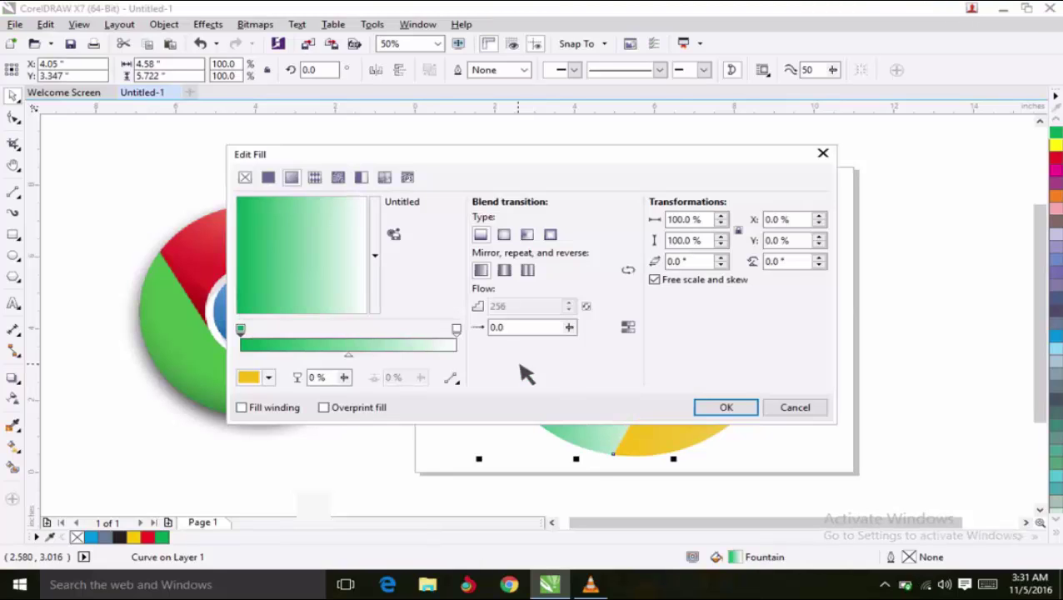
click(459, 332)
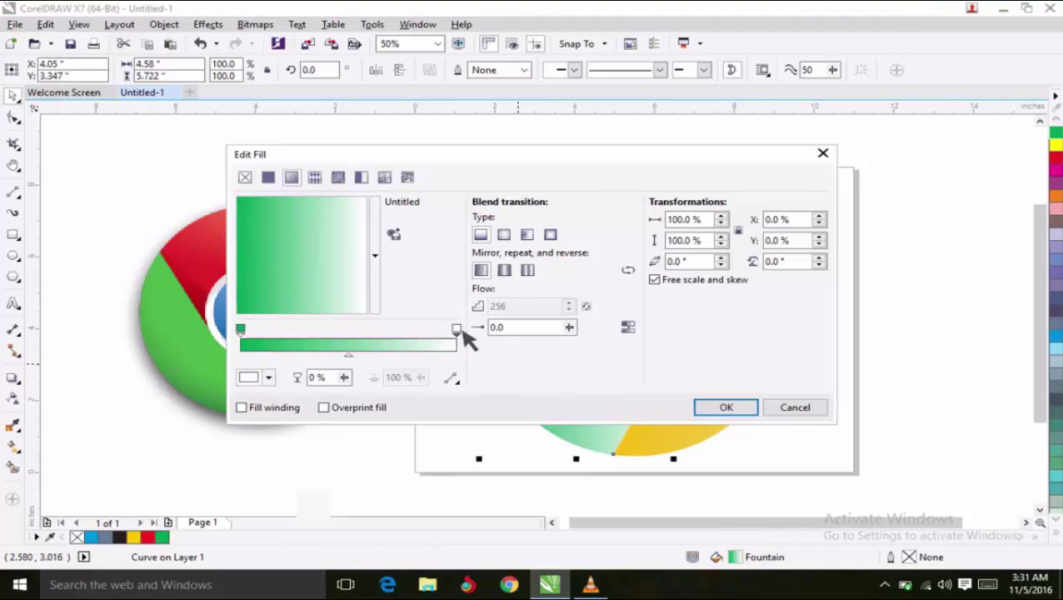
click(269, 378)
drag(361, 525, 354, 500)
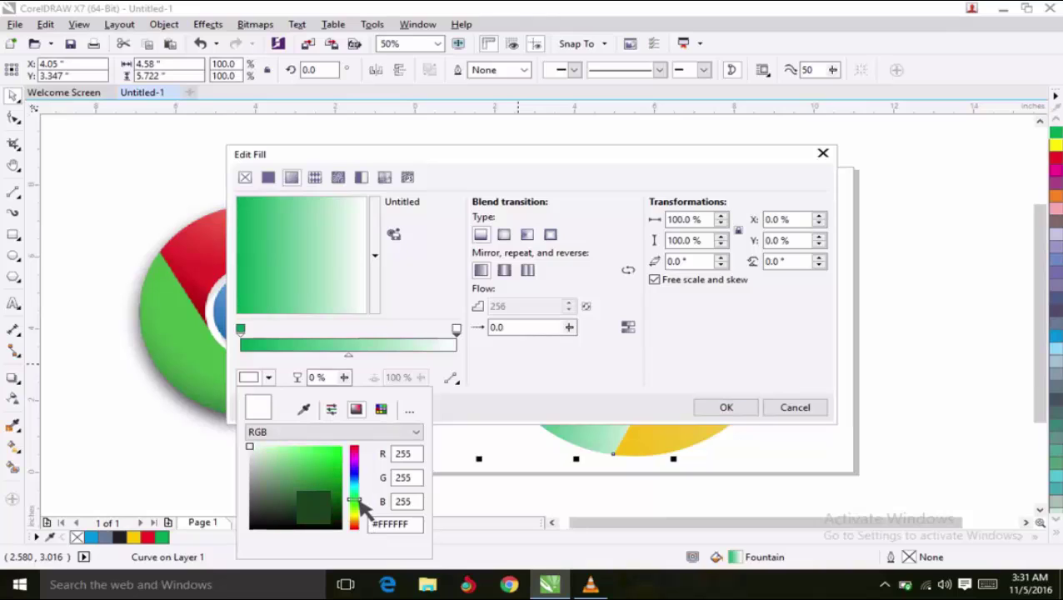
drag(257, 444, 315, 461)
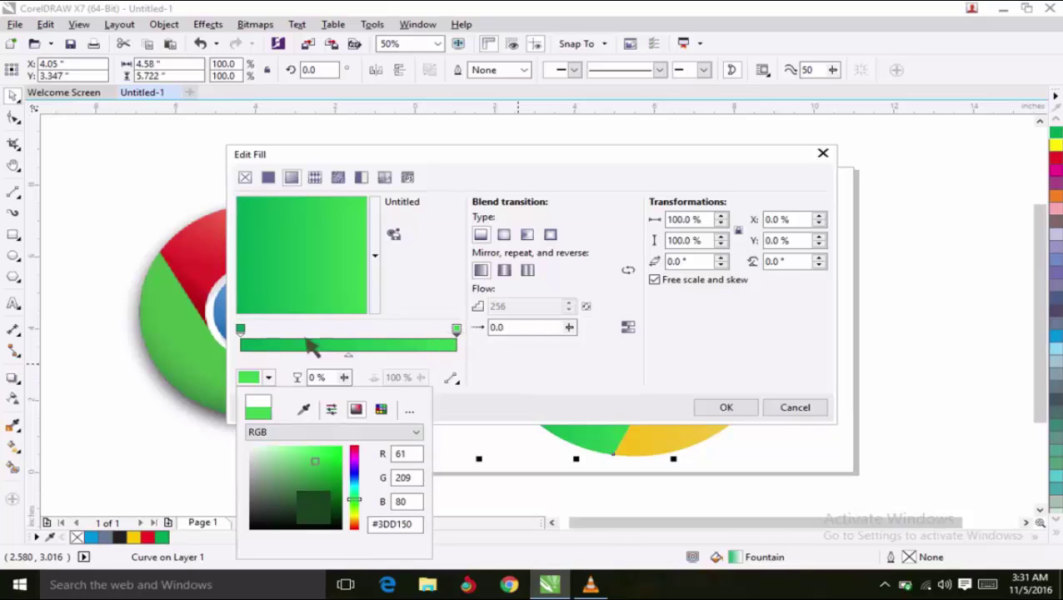
- Change the green gradient's start colour to a softer, slightly bluish green
click(247, 332)
click(241, 331)
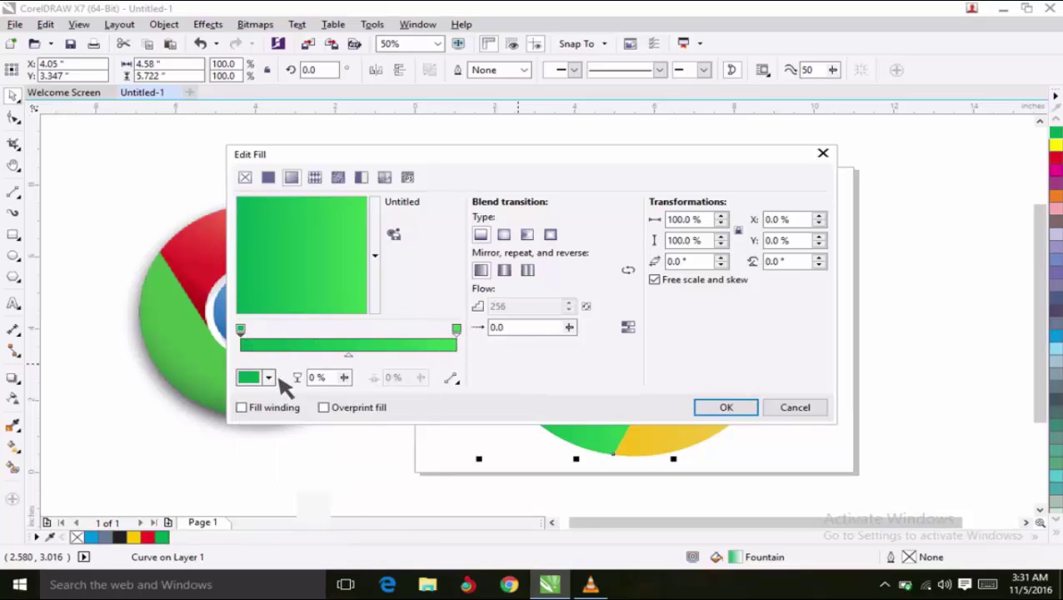
click(268, 377)
mouse_move(341, 471)
mouse_down()
mouse_move(330, 464)
mouse_move(343, 472)
mouse_up()
- Add a colour node at 50% of the green gradient in pale green (C:49 M:0 Y:62 K:0), apply the fill and clear the selection
click(351, 349)
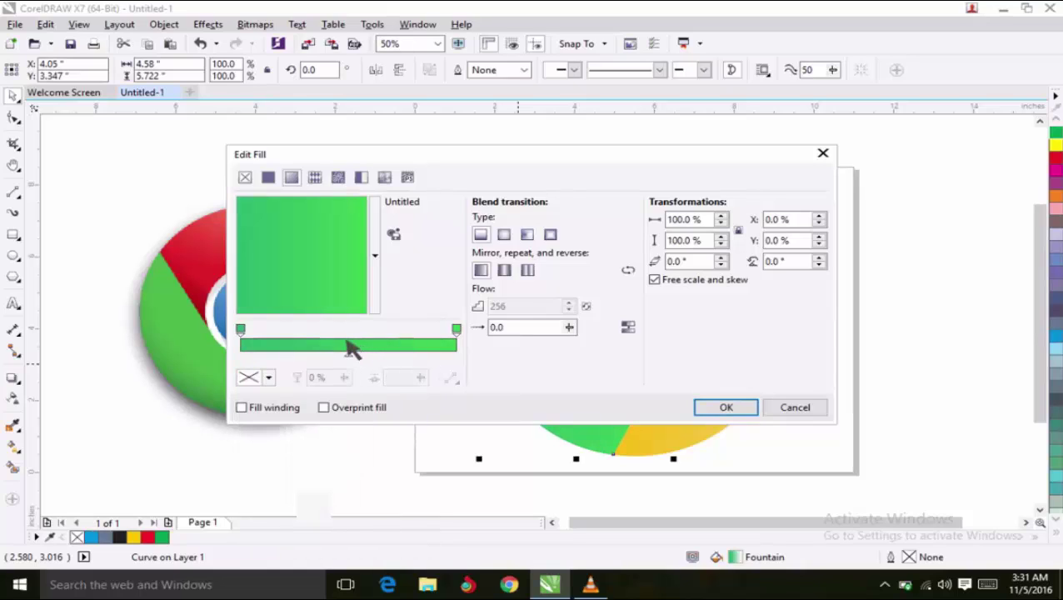
double_click(352, 343)
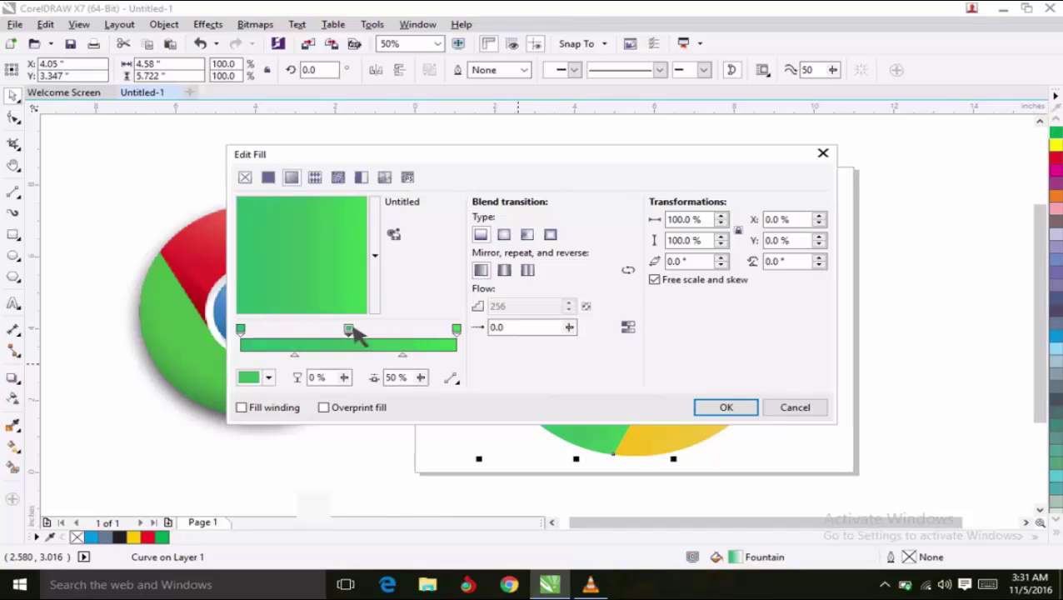
click(268, 377)
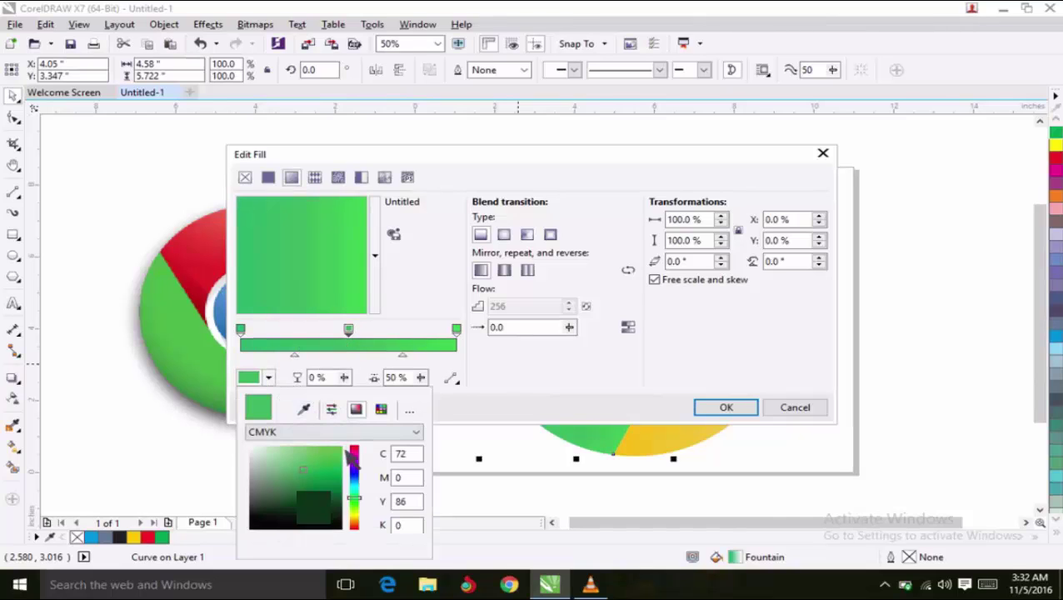
drag(305, 470, 292, 455)
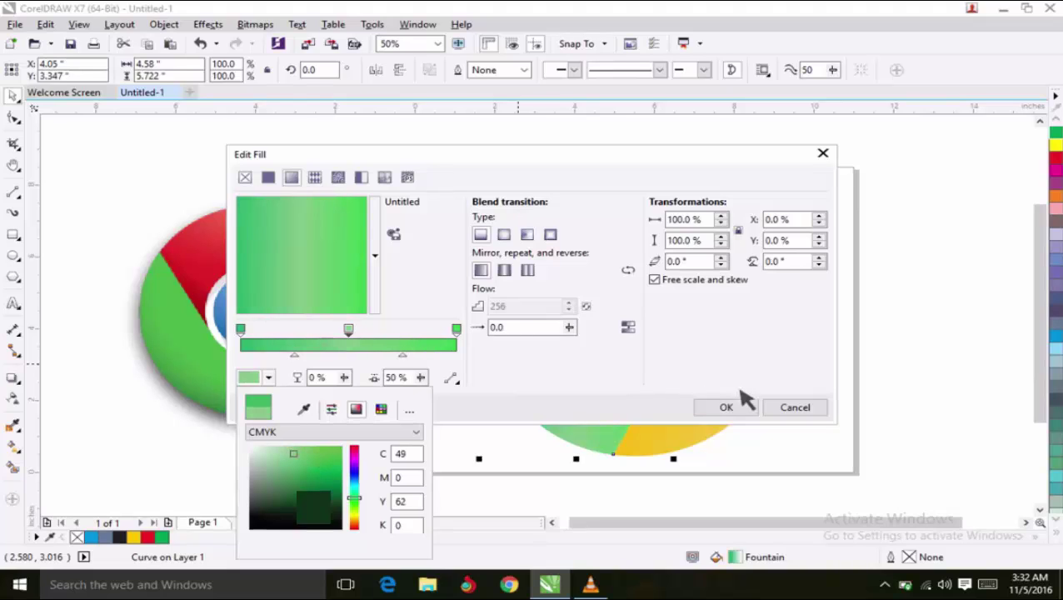
click(723, 416)
click(735, 408)
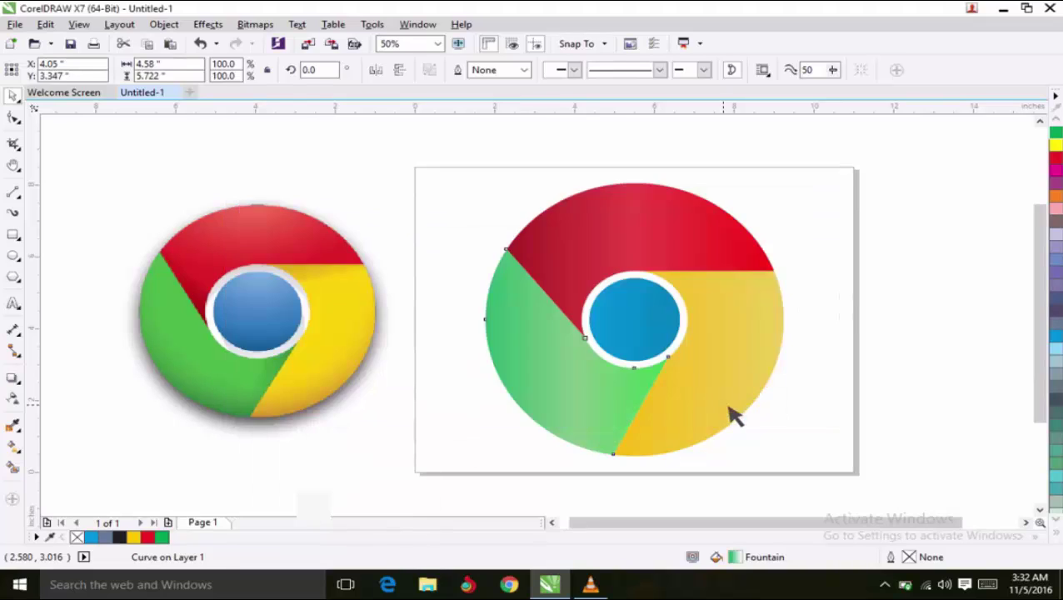
click(834, 237)
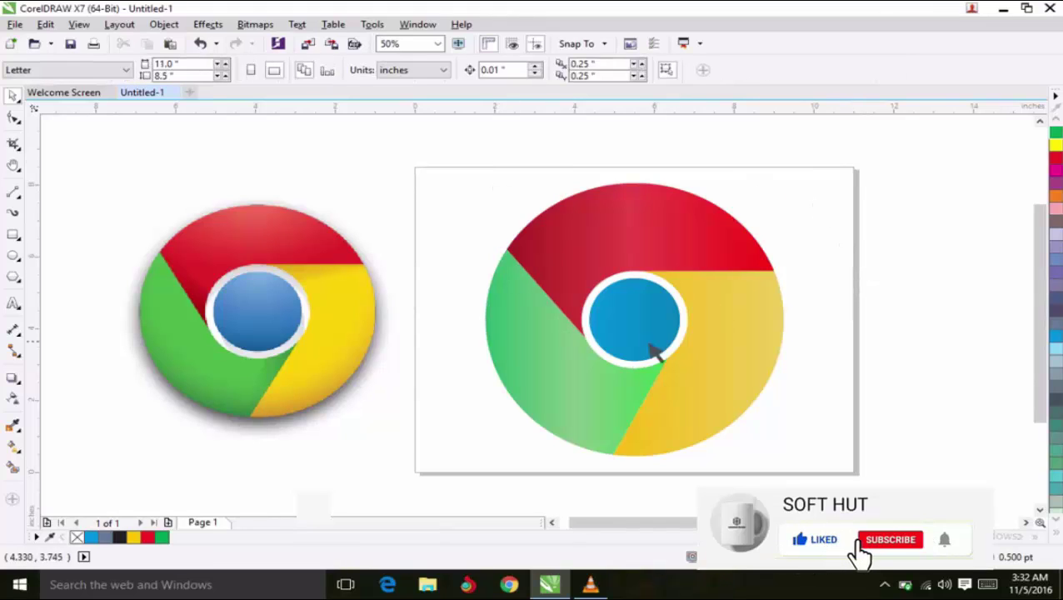